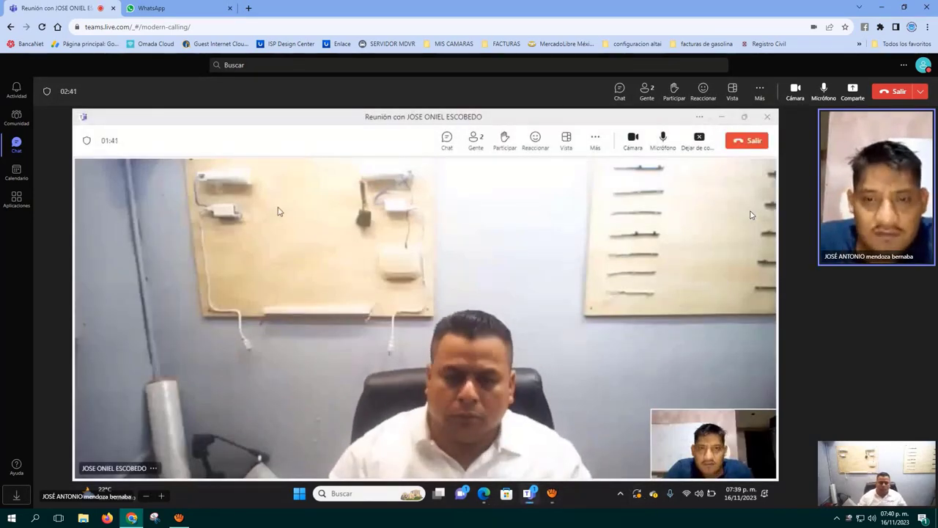
- Restore down the browser window, then maximize the Teams meeting back to full screen
left_click(907, 7)
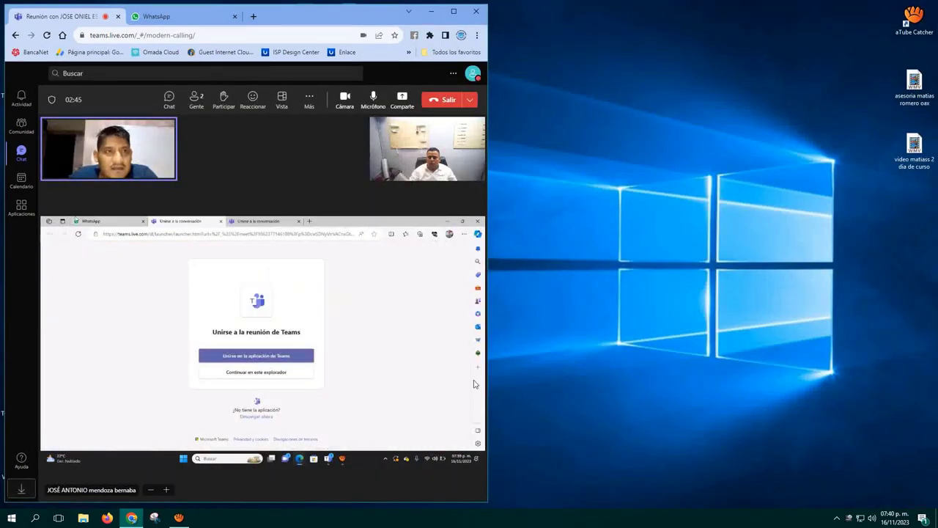
mouse_move(189, 520)
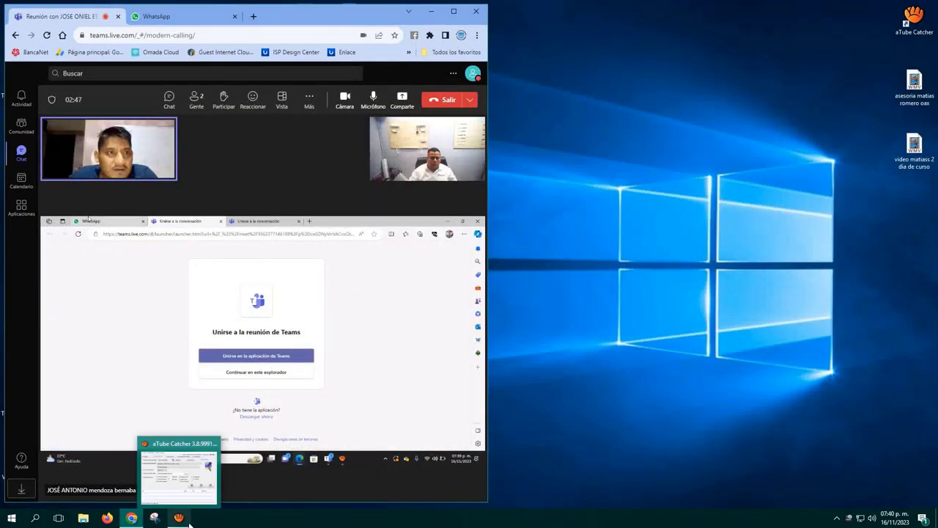
left_click(453, 11)
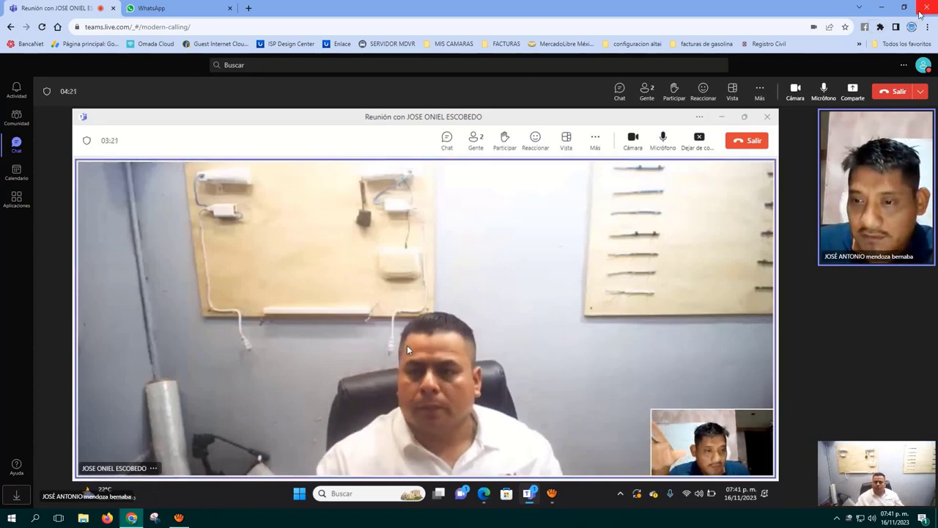
- Open a new Chrome tab and load MEGA from the bookmarks overflow
key("ctrl+t")
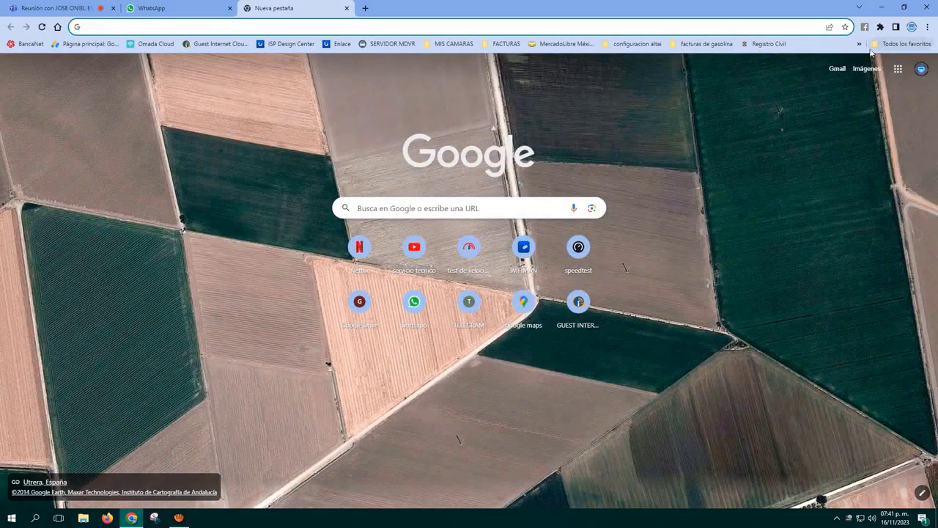
left_click(861, 44)
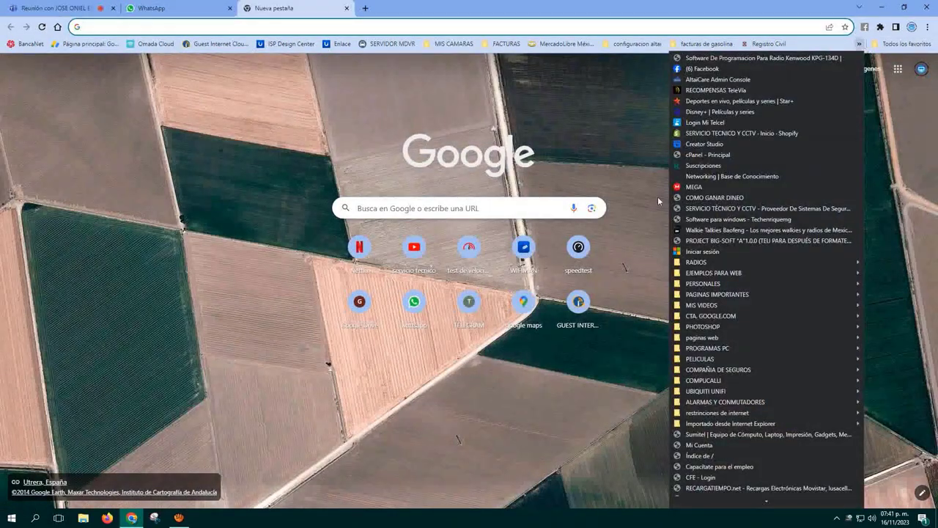
left_click(689, 187)
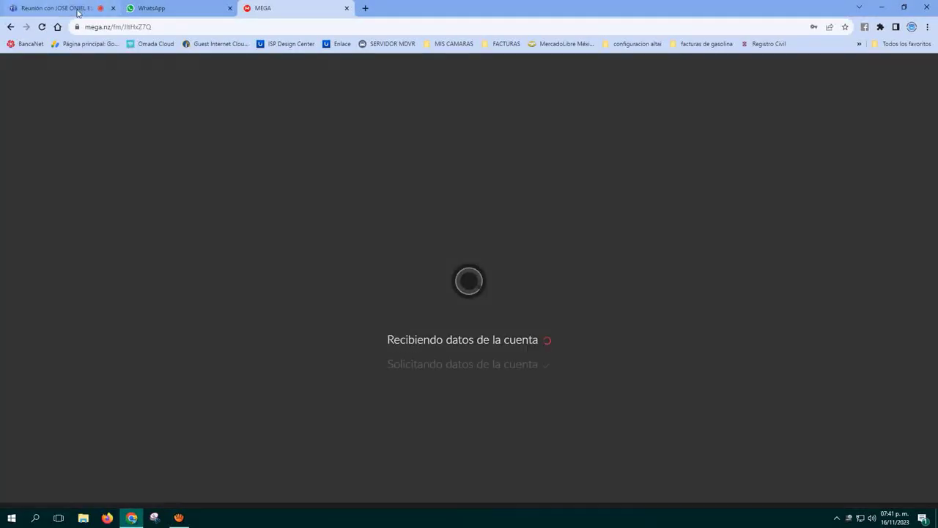
- Start a normal download of OFFICE 2007.rar in MEGA, then return to the Teams call
left_click(78, 12)
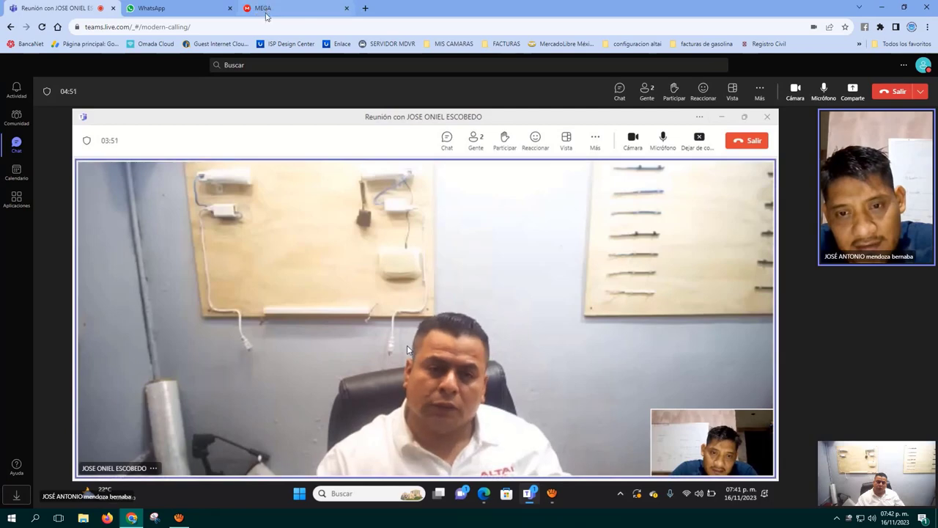
left_click(290, 8)
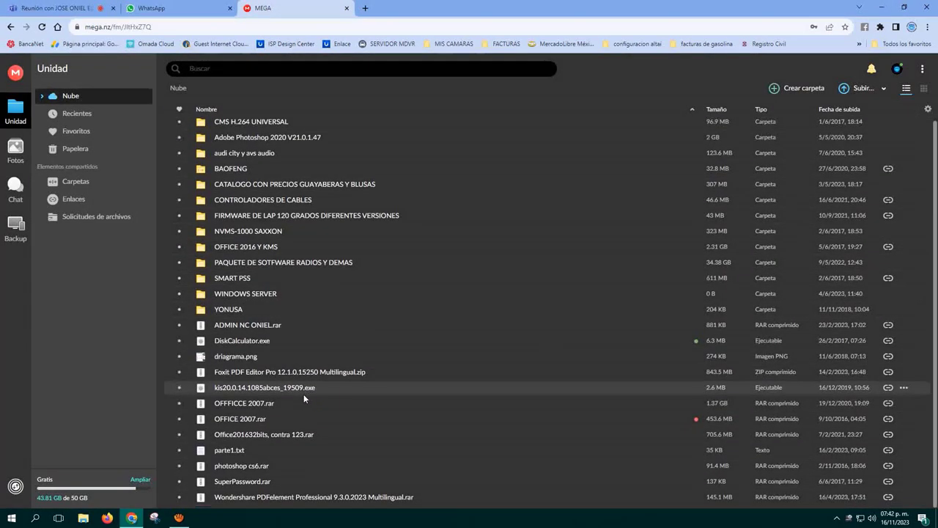
left_click(282, 421)
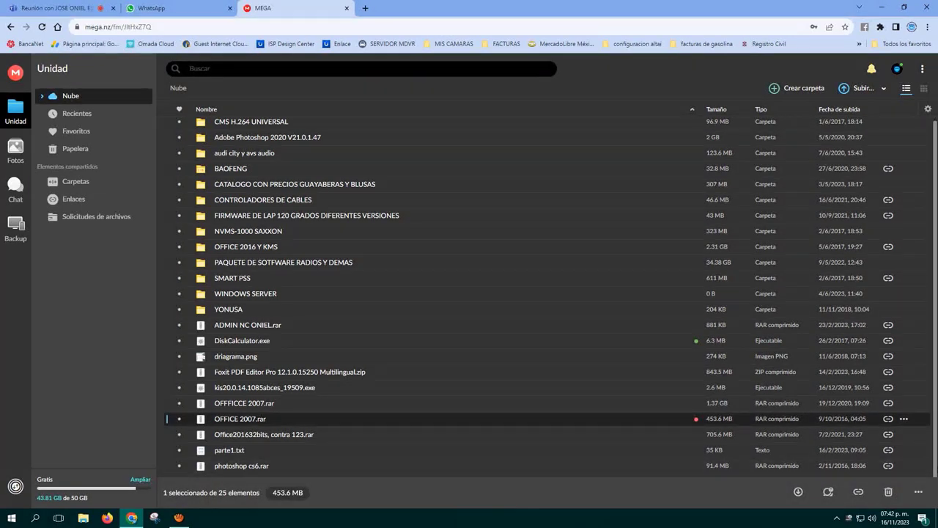
left_click(906, 419)
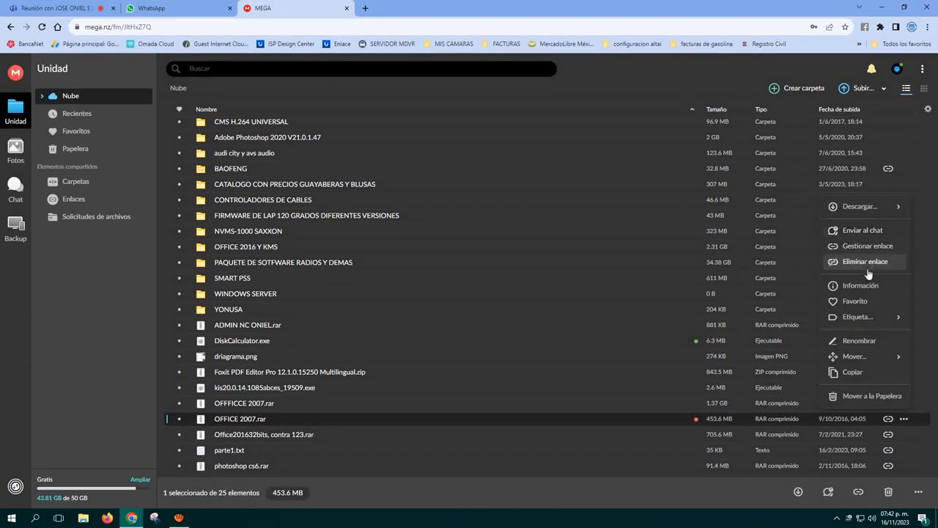
mouse_move(862, 209)
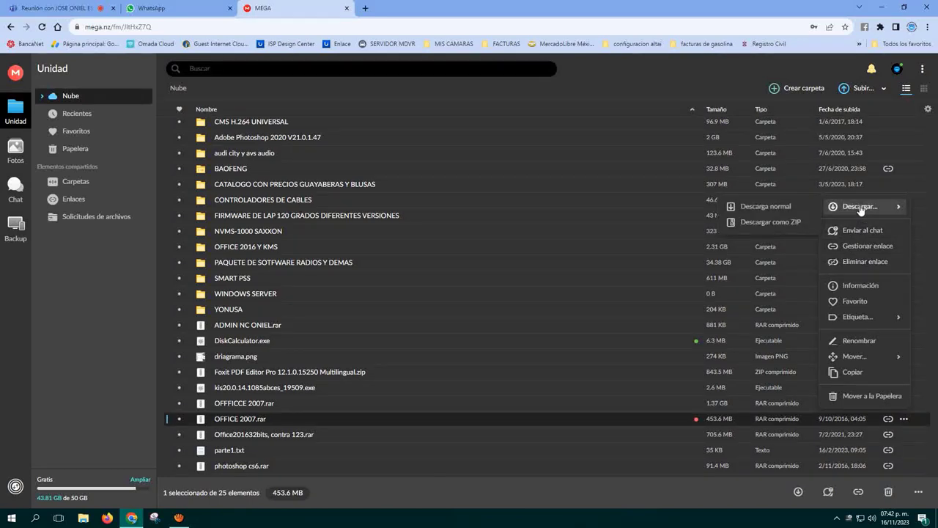
left_click(799, 208)
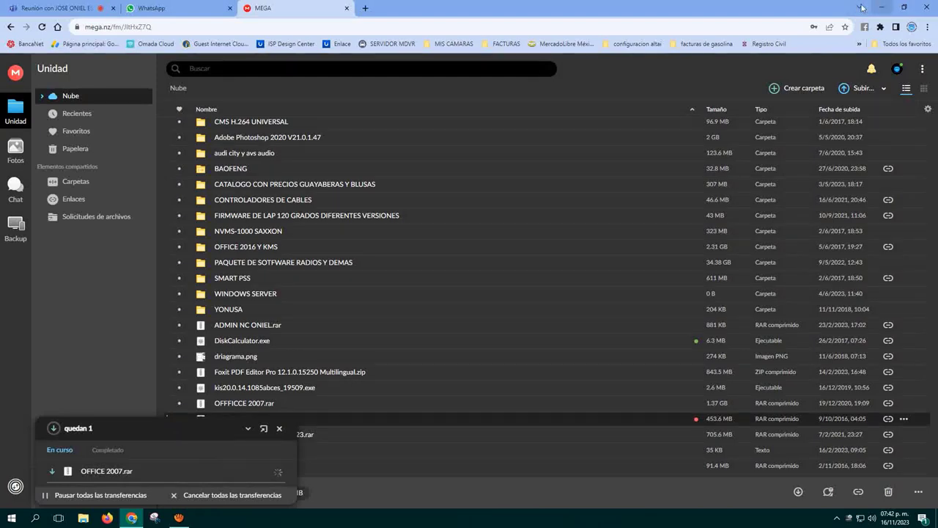
left_click(55, 8)
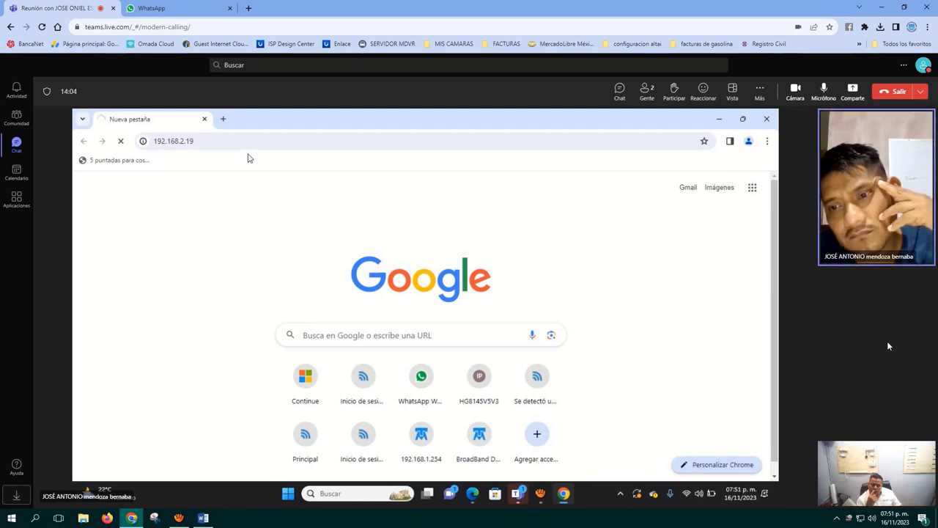
- Reload the 192.168.2.19 device page with F5
key("F5")
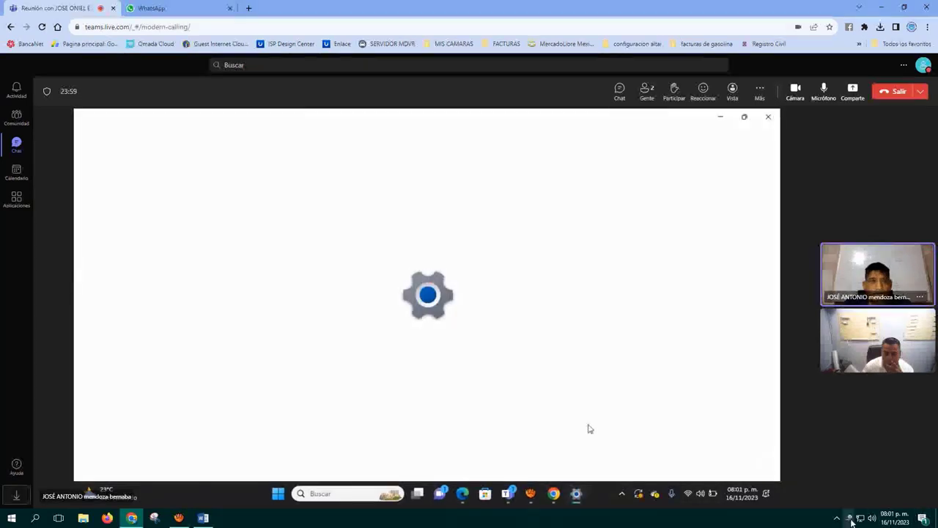
- Open the network and internet settings from the taskbar quick settings panel
left_click(852, 520)
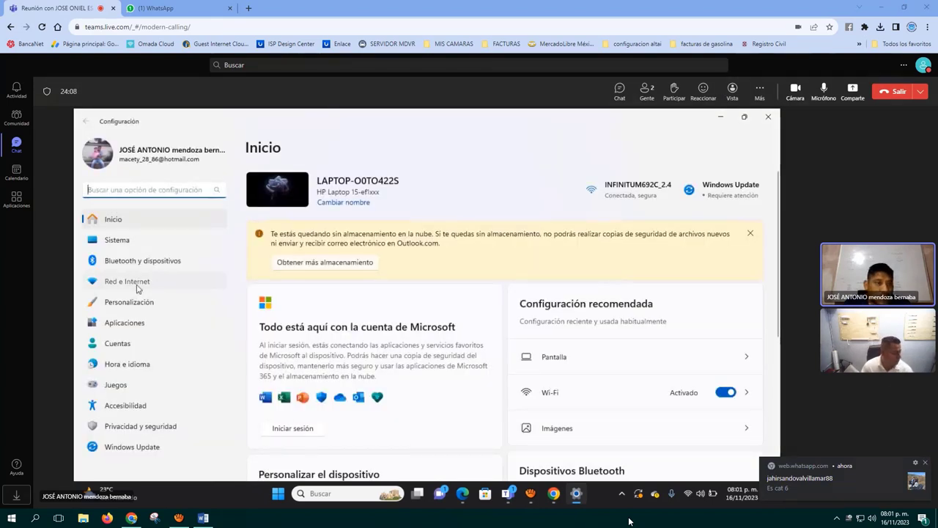
left_click(138, 289)
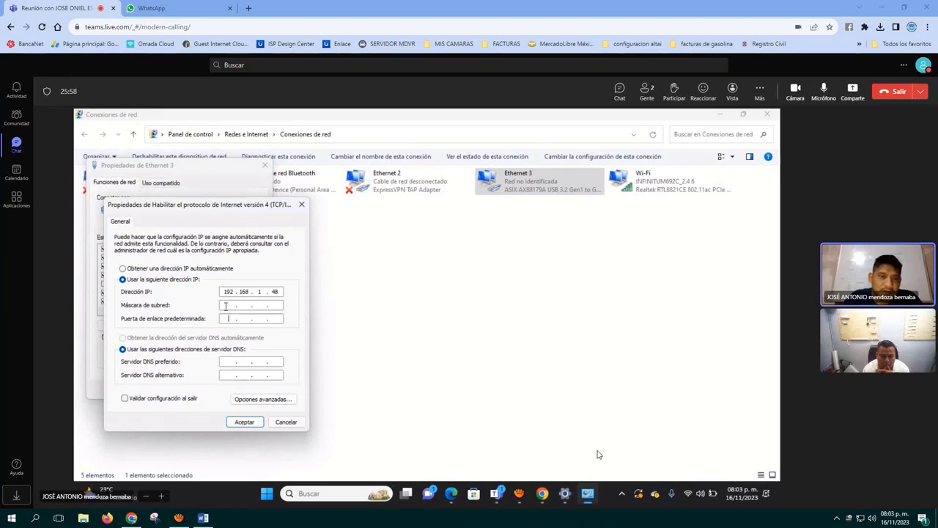
- Tab through the IPv4 fields so the subnet mask auto-fills, reaching the default gateway
key("shift+Tab")
key("Tab")
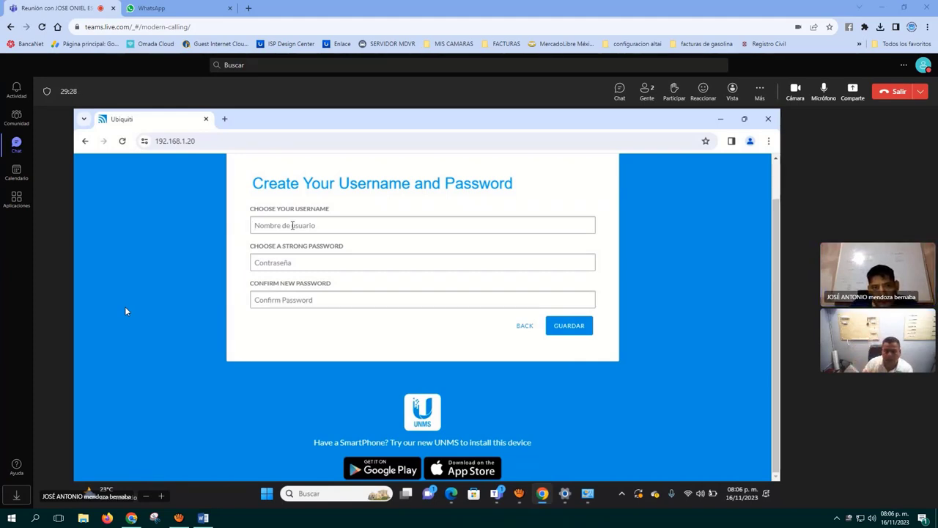
- Enter the device username, trimming it to its first four letters
type("ub")
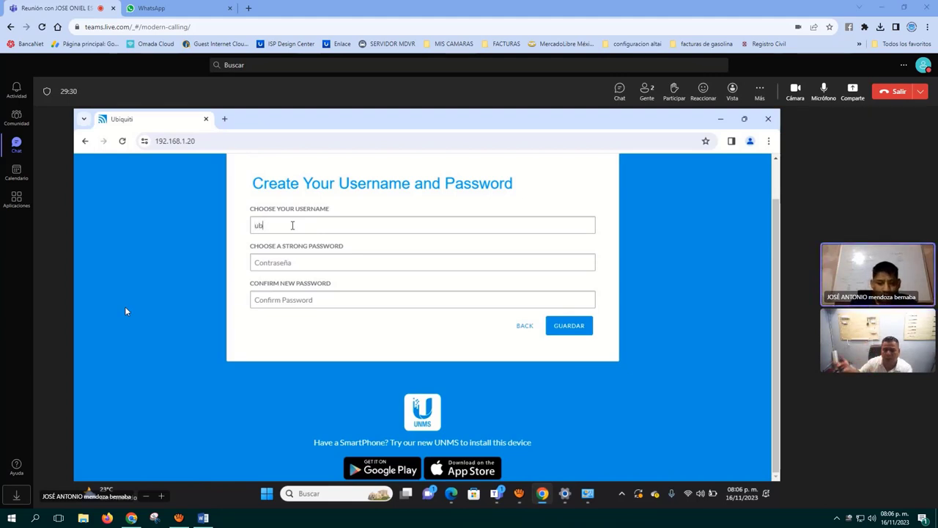
type("nt")
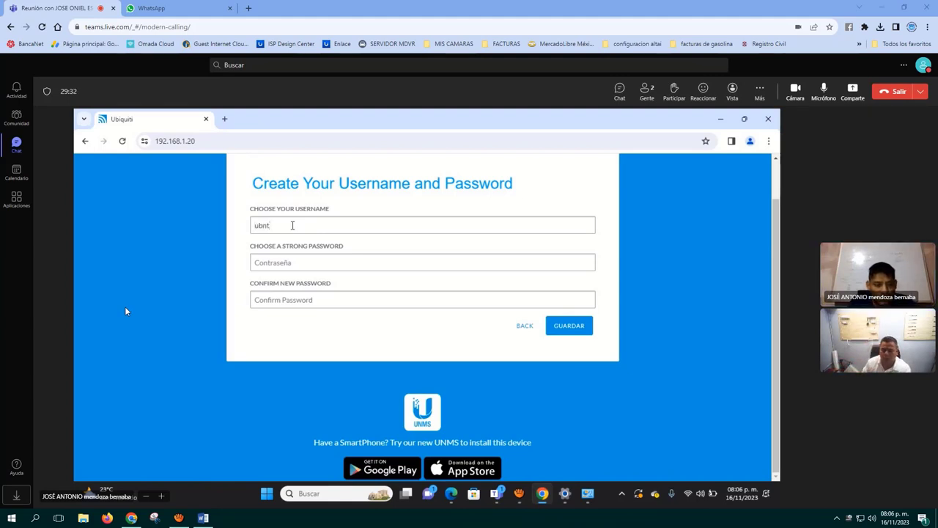
key("Return")
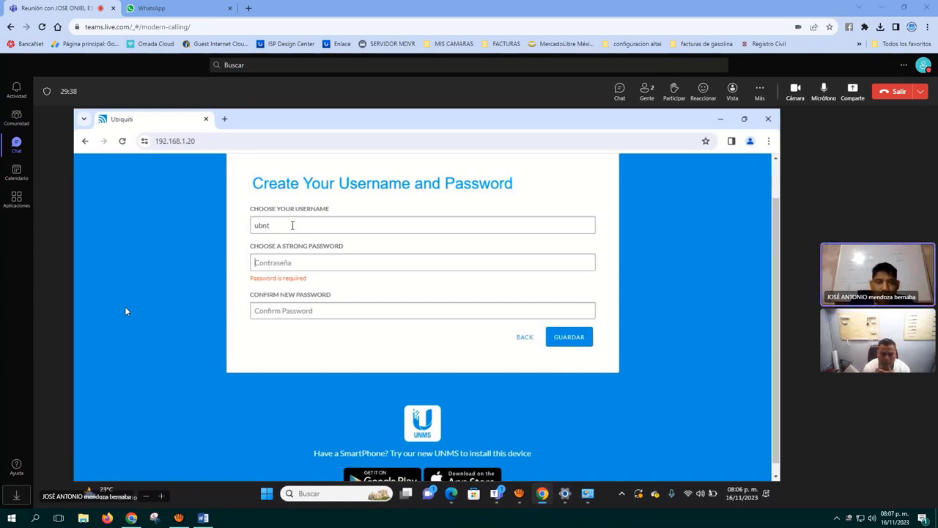
left_click(292, 225)
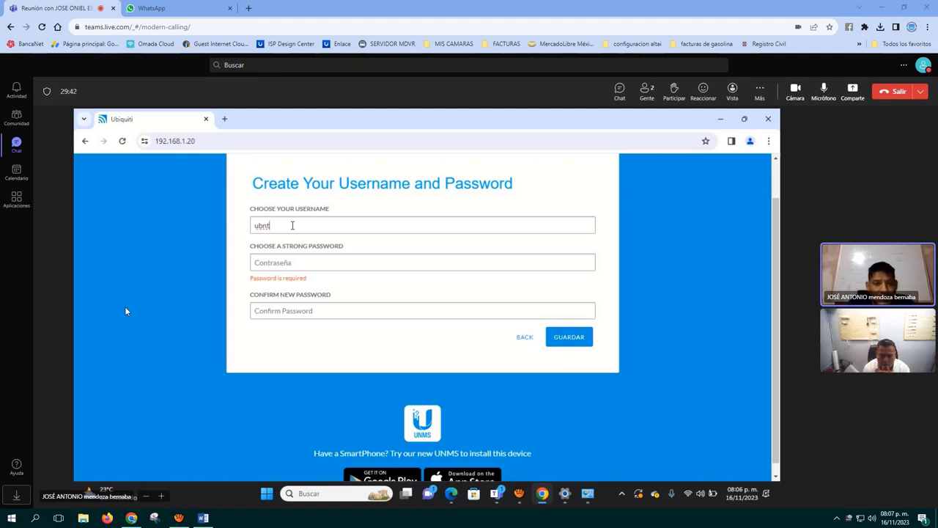
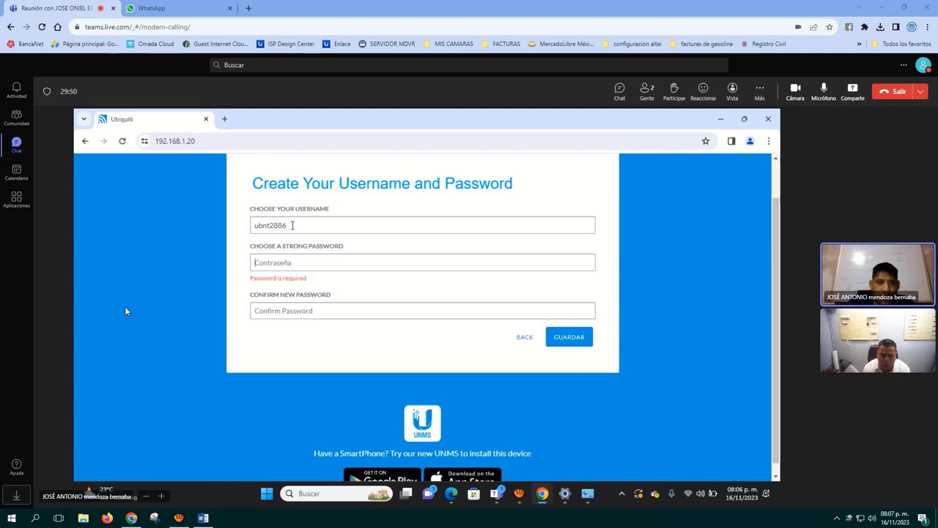
left_click(292, 225)
key("BackSpace")
key("BackSpace")
key("BackSpace")
key("BackSpace")
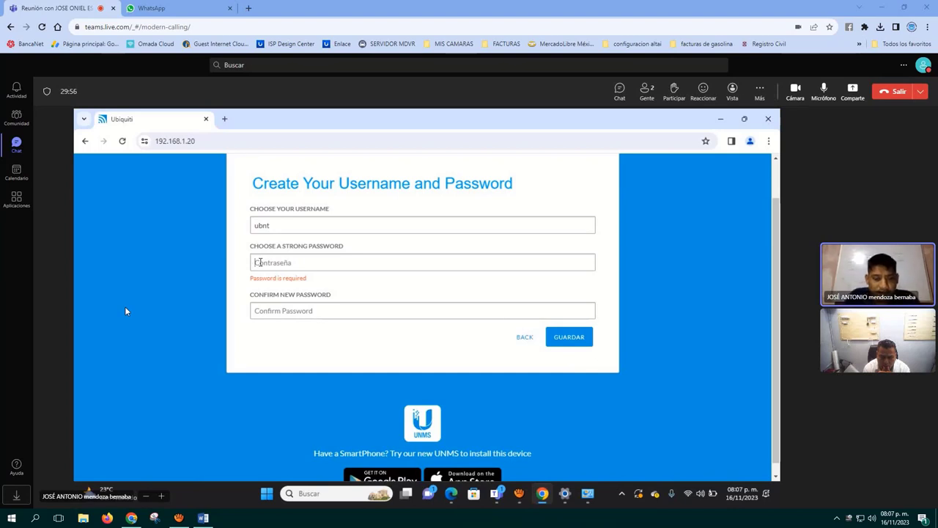
- Type the eight-character device password in both the password and confirmation fields
left_click(261, 261)
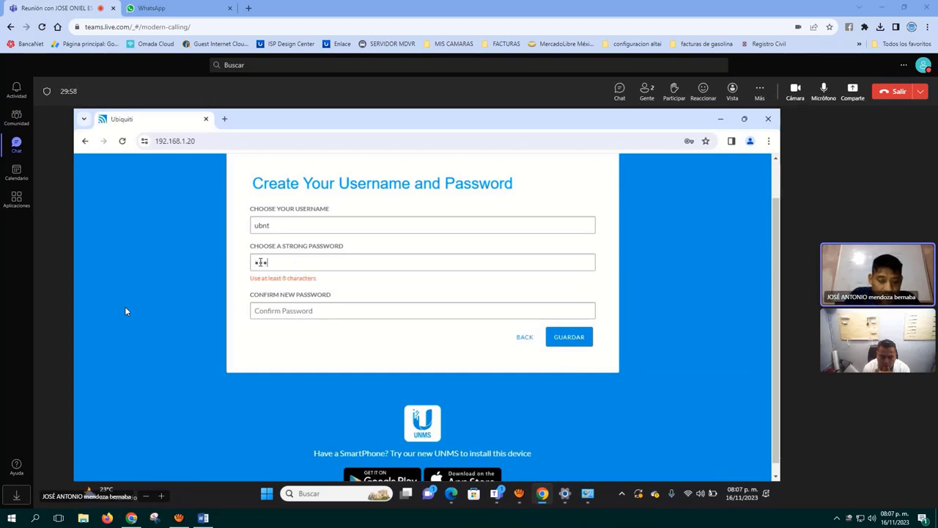
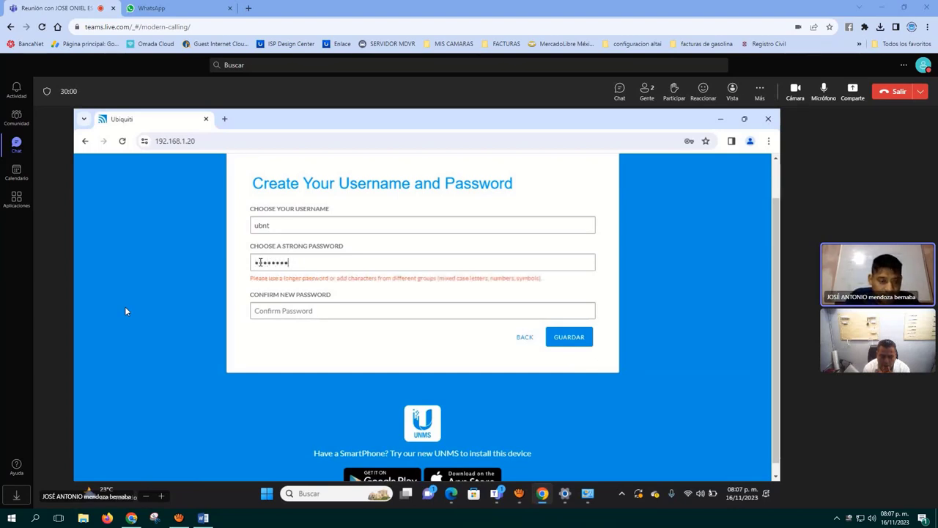
key("Tab")
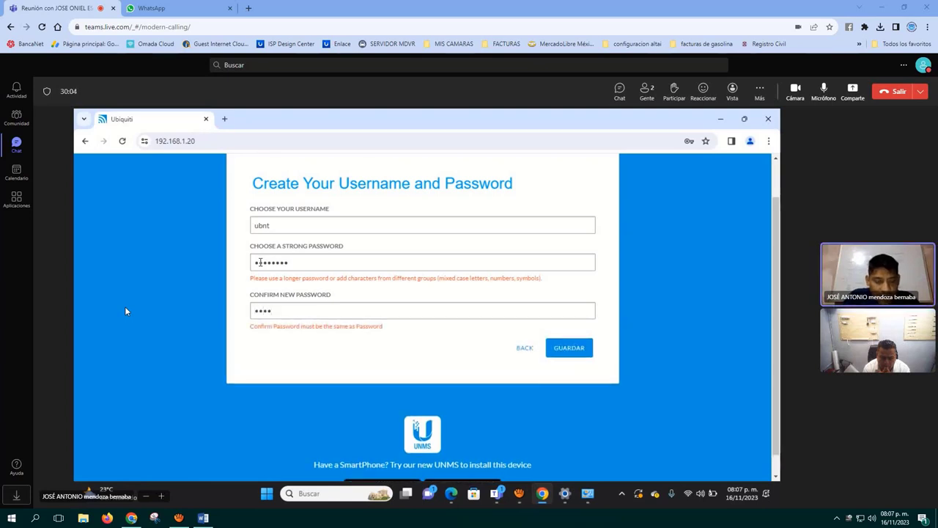
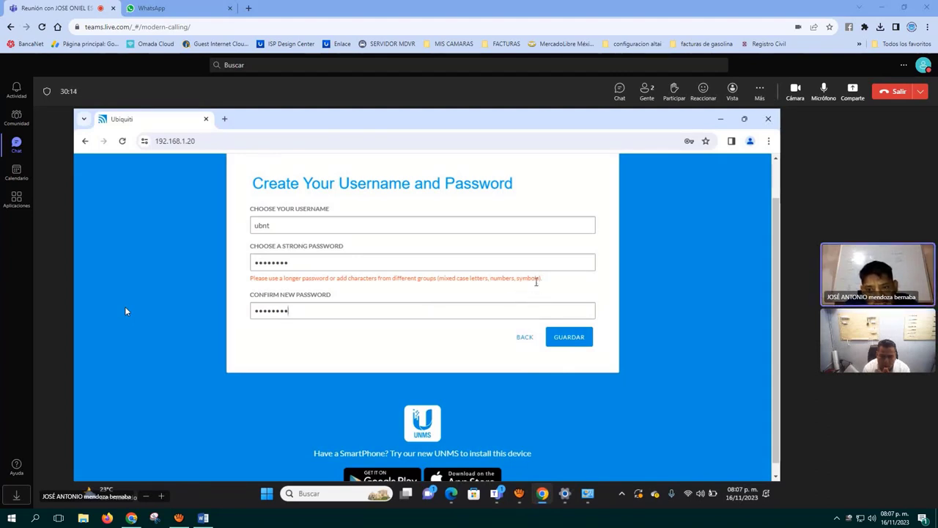
left_click(302, 263)
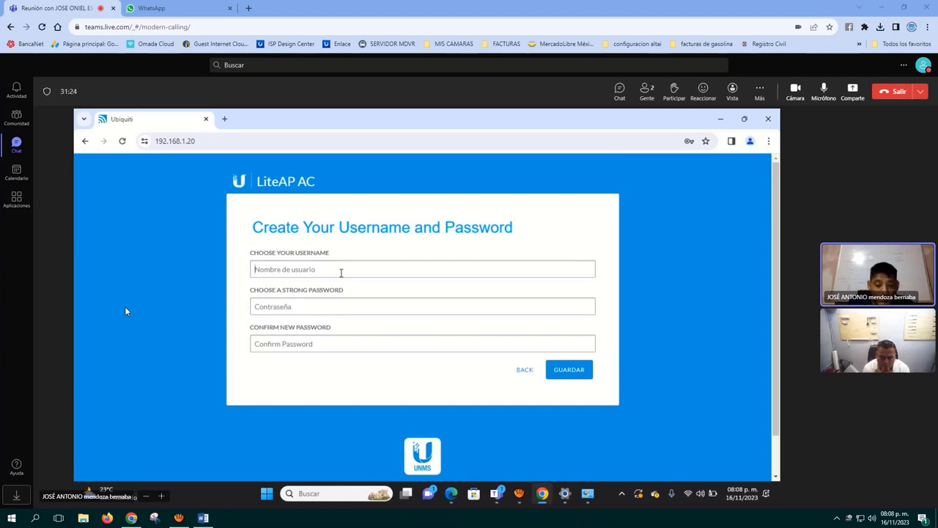
- Enter the new username and a longer password, and type the matching confirmation password
type("bernaba")
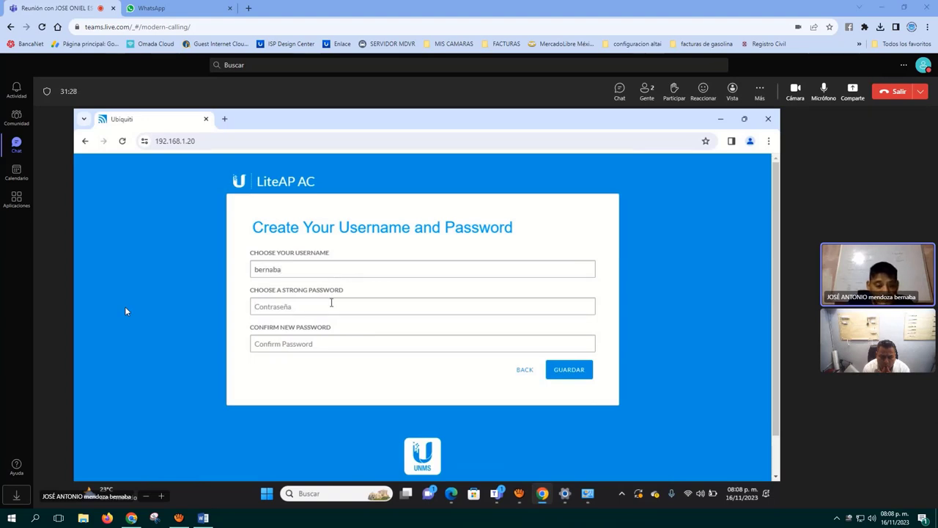
left_click(331, 302)
type("••••")
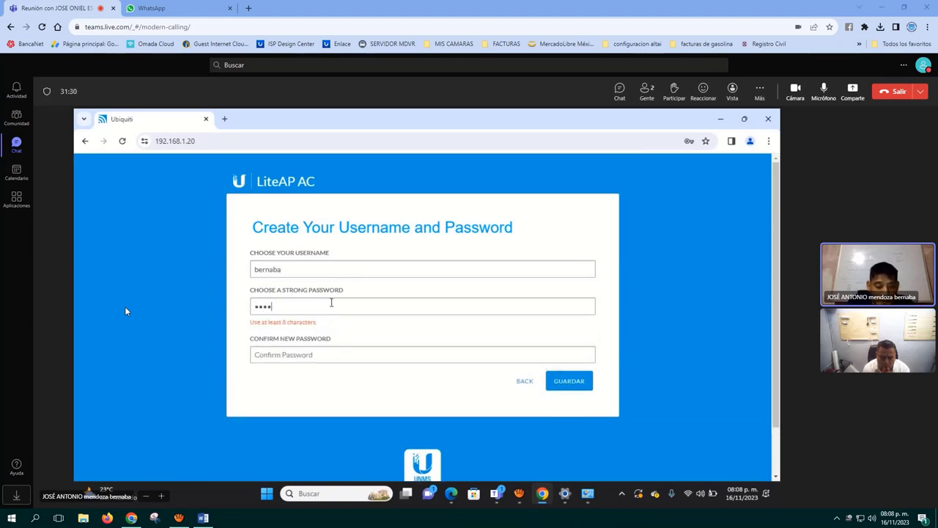
type("••••")
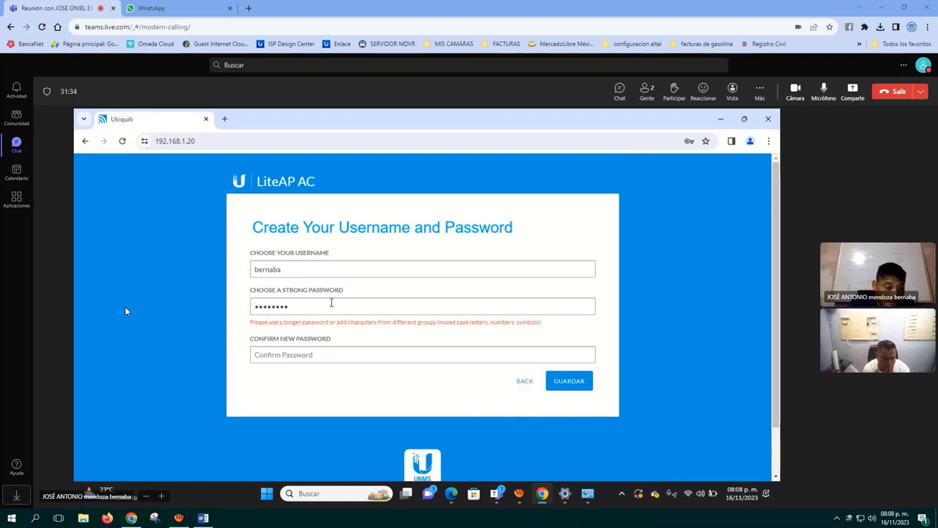
type("•")
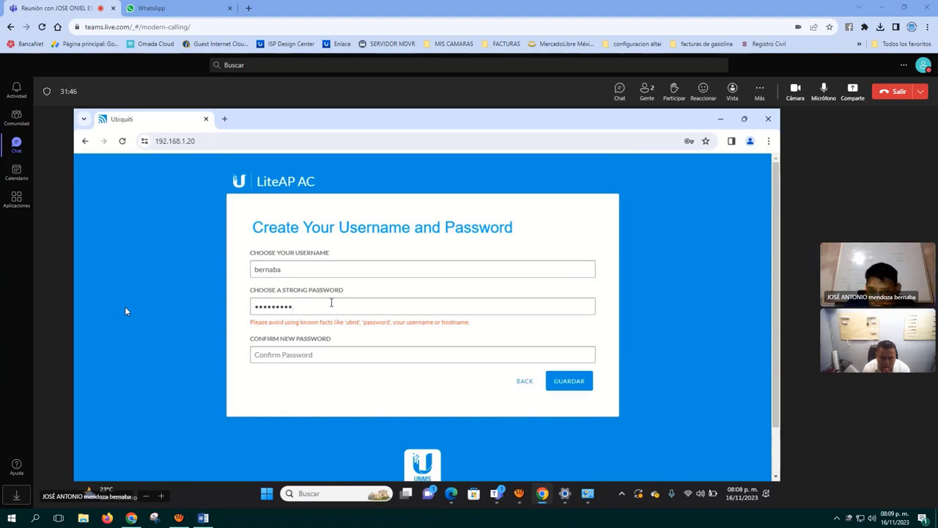
key("BackSpace")
key("BackSpace")
key("BackSpace")
key("BackSpace")
key("BackSpace")
key("BackSpace")
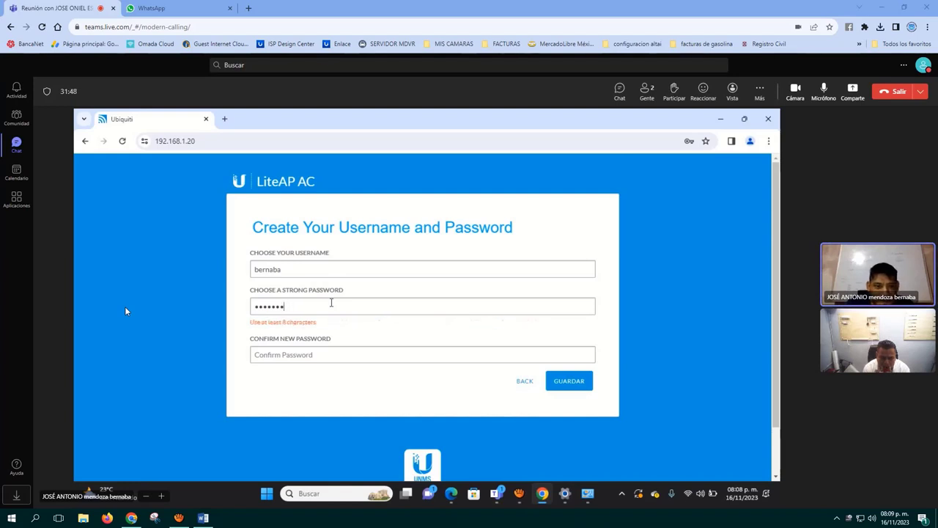
key("BackSpace")
key("BackSpace")
key("BackSpace")
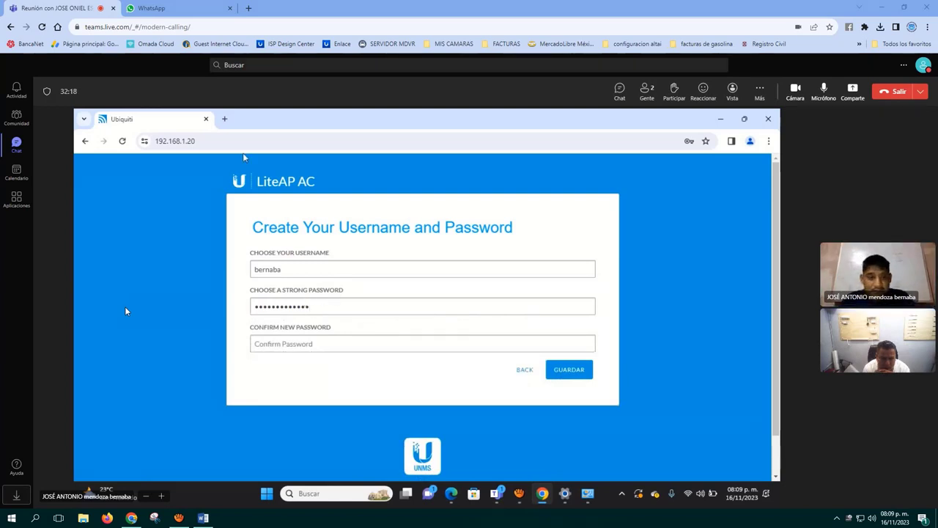
left_click(283, 346)
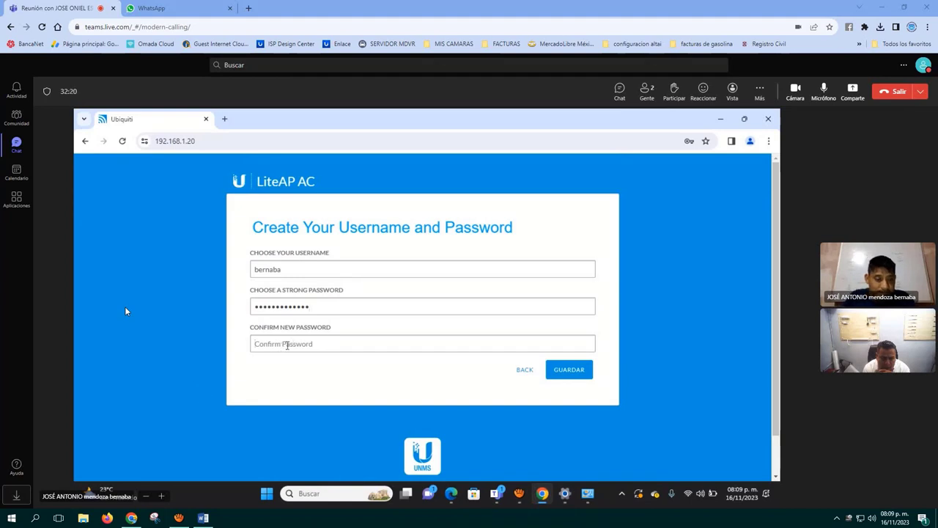
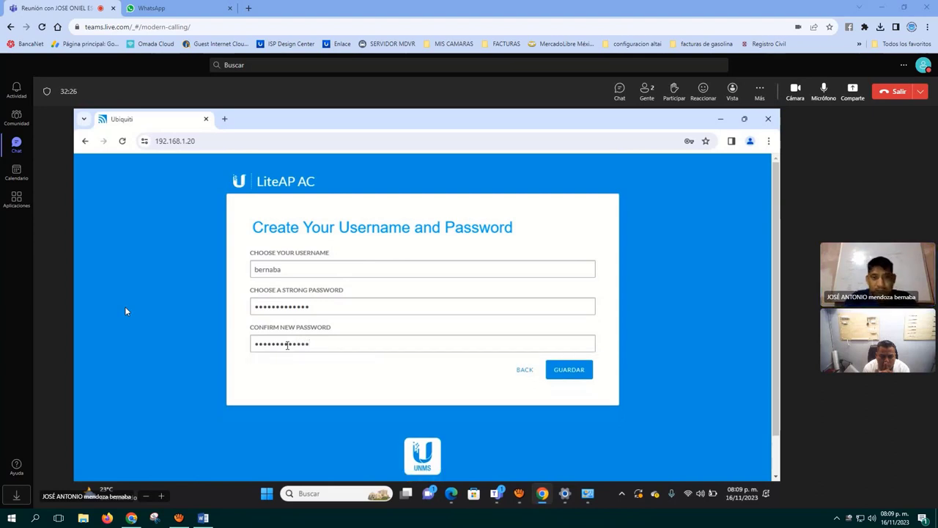
- Save the new login credentials and highlight the v8.7.1 firmware version in the airOS header
left_click(560, 369)
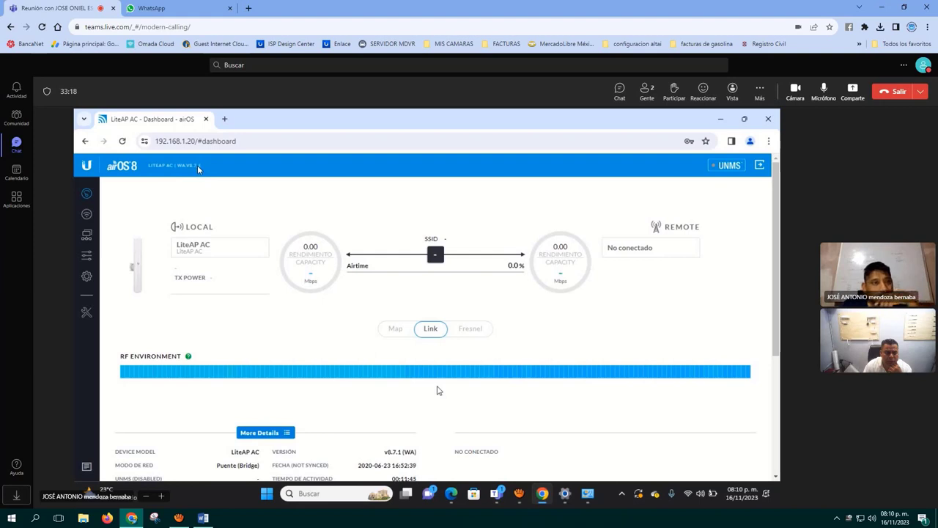
mouse_move(440, 364)
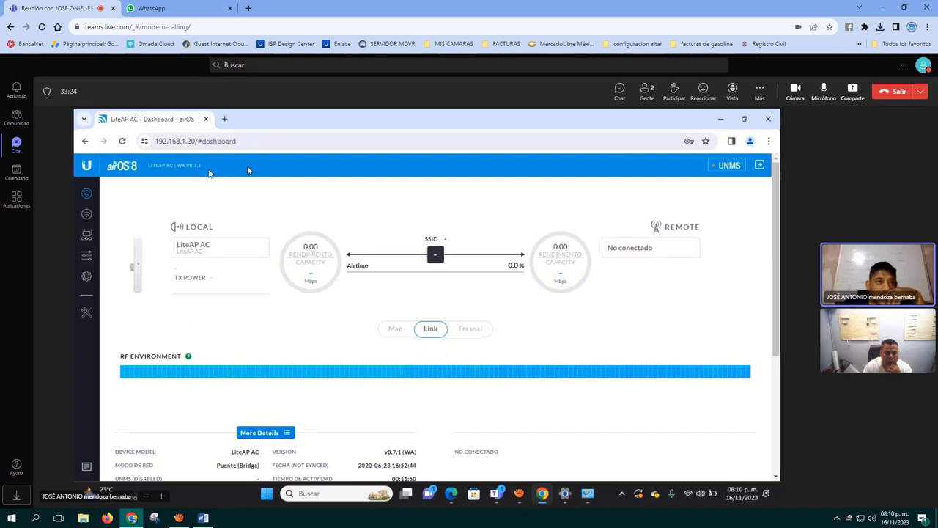
left_click_drag(205, 168, 181, 173)
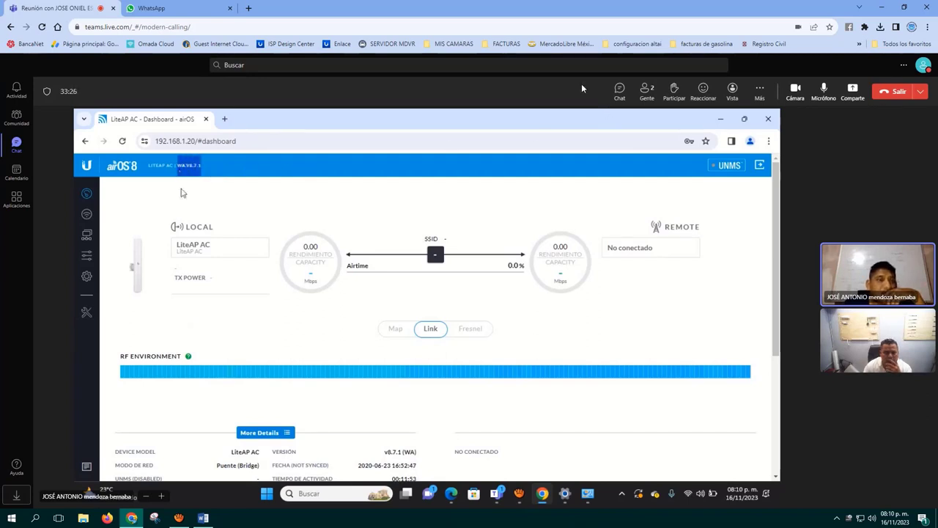
left_click(183, 193)
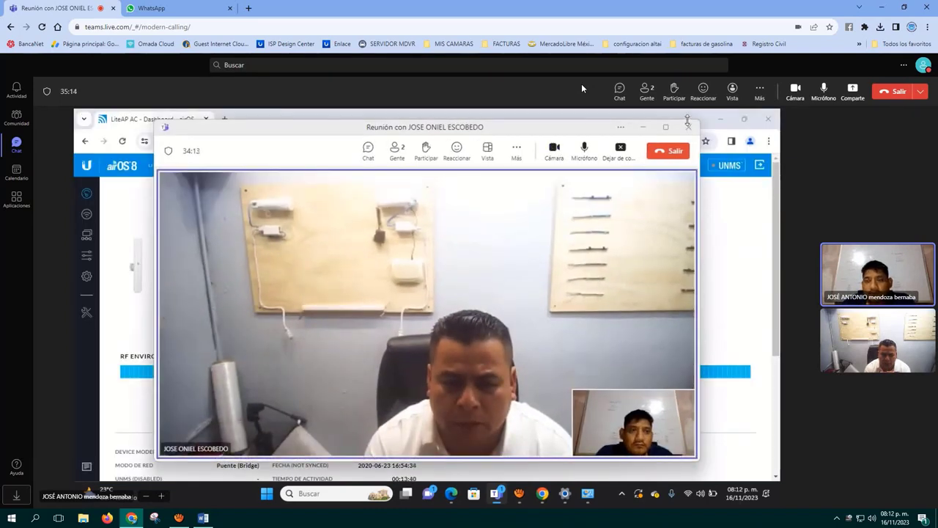
- Select the address of the airMAX Lite AP AC downloads page on ui.com, then return to Teams
left_click(158, 11)
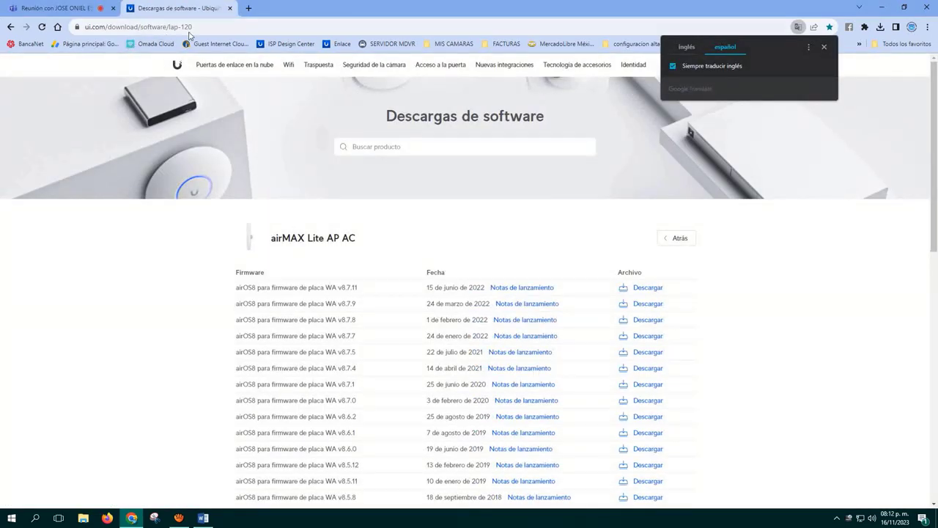
left_click_drag(192, 26, 142, 27)
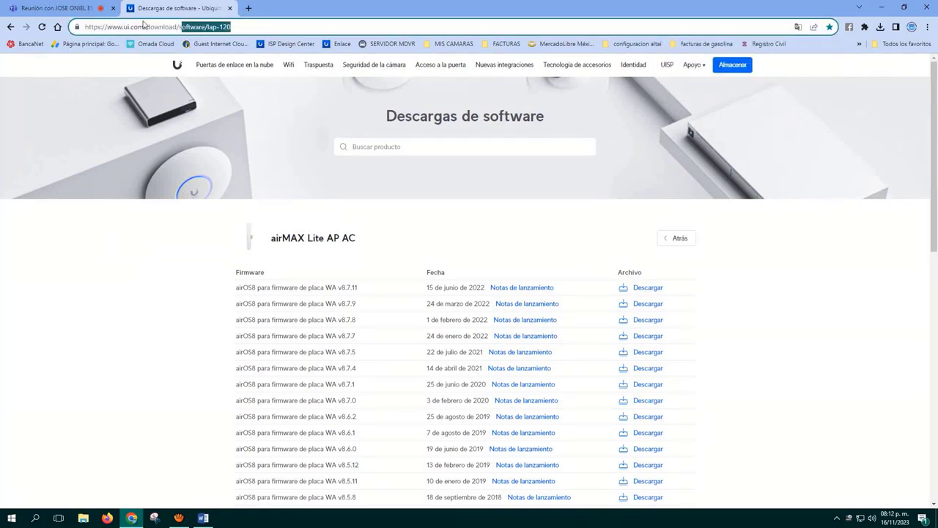
left_click_drag(244, 28, 79, 27)
key("ctrl+c")
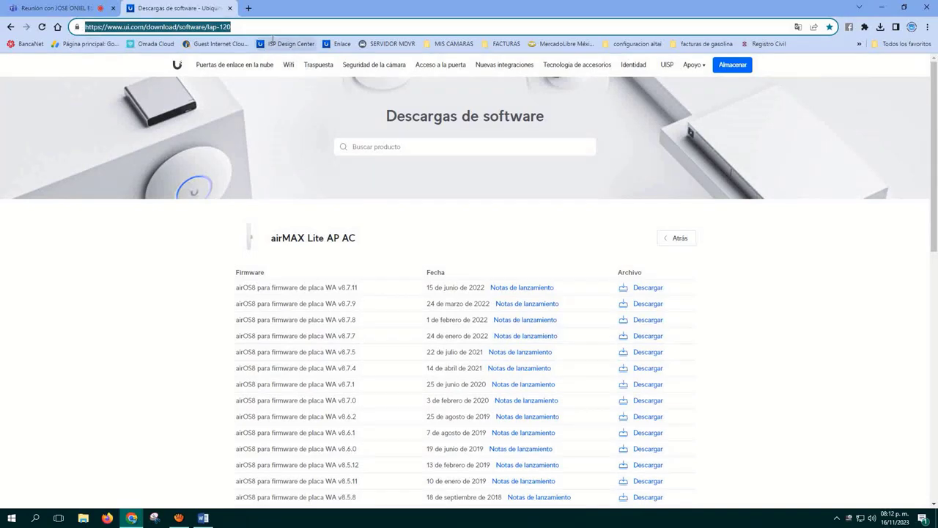
left_click(51, 6)
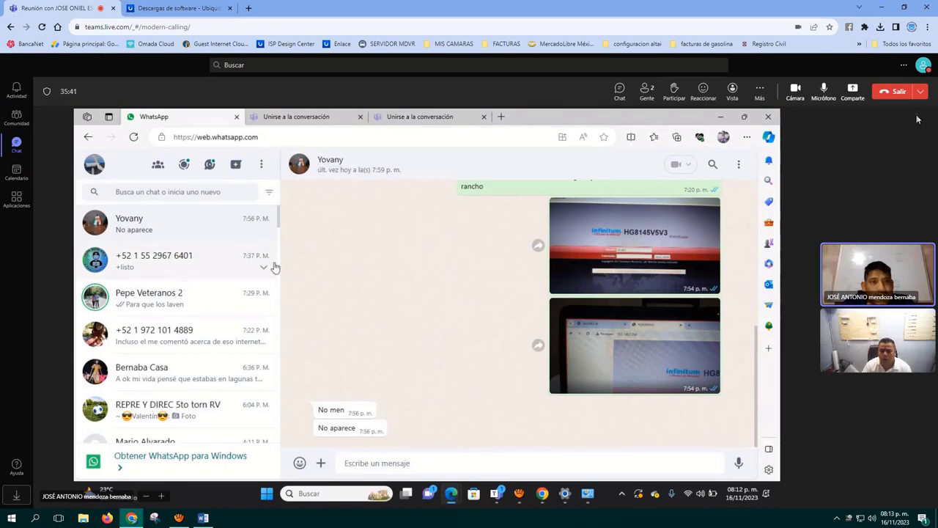
- Post the ui.com airMAX Lite AP AC download page link in the meeting chat
left_click(620, 92)
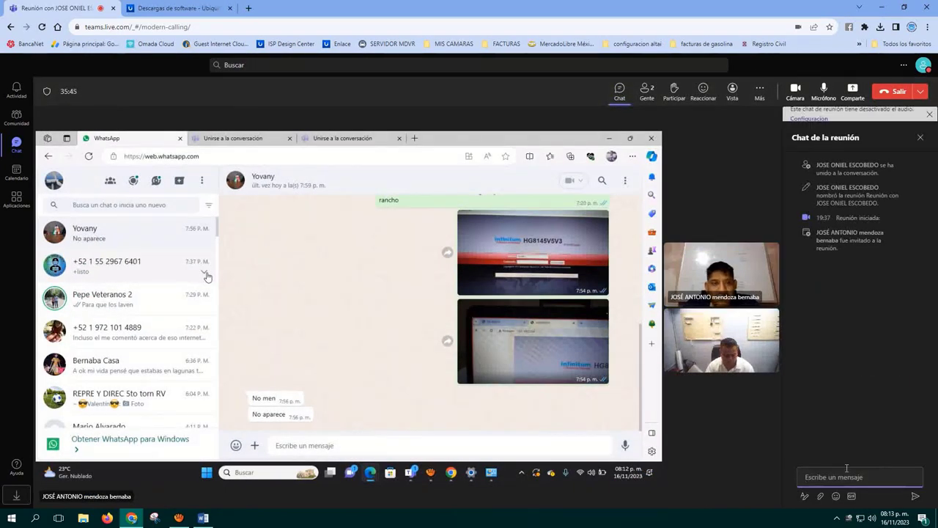
key("ctrl+v")
key("Return")
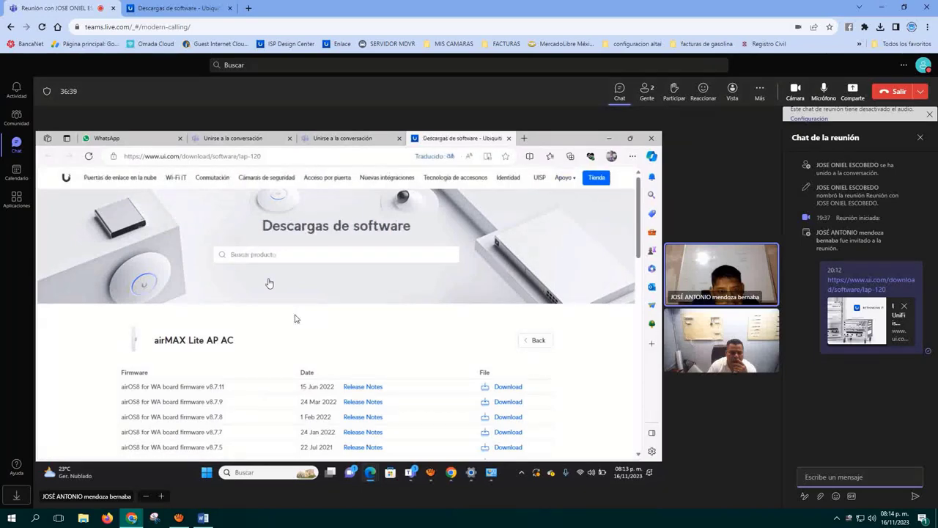
- Dismiss the audio-disabled notice and close the Chat de la reunión panel
left_click(928, 114)
left_click(922, 123)
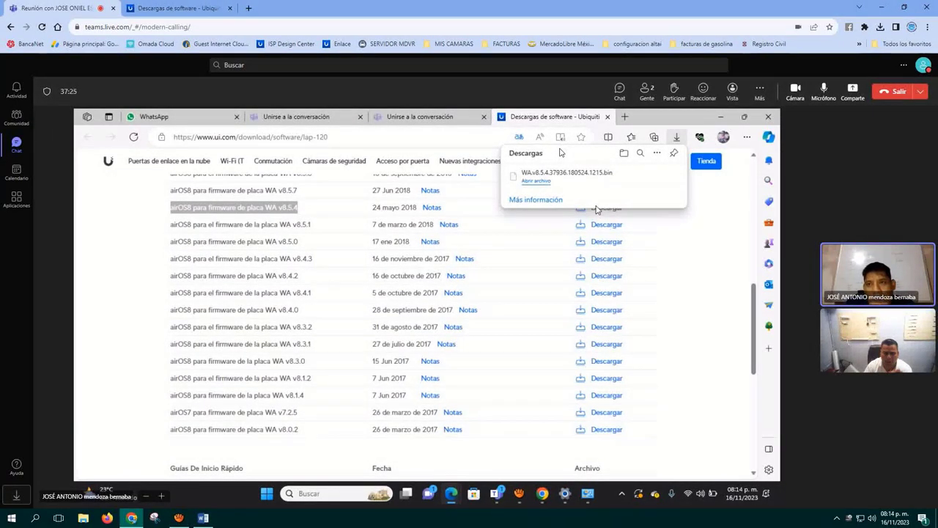
- Open the firmware upload file dialog on the LiteAP AC airOS 8 System page
left_click(634, 139)
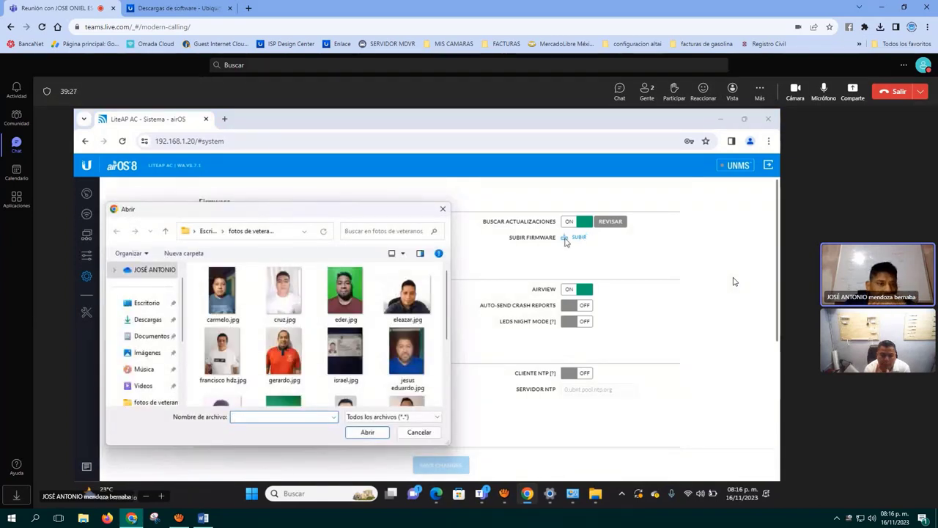
- Upload WA.v8.5.4.37936.180524.1215.bin from Escritorio and confirm the firmware update with ACTUALIZAR
left_click(142, 308)
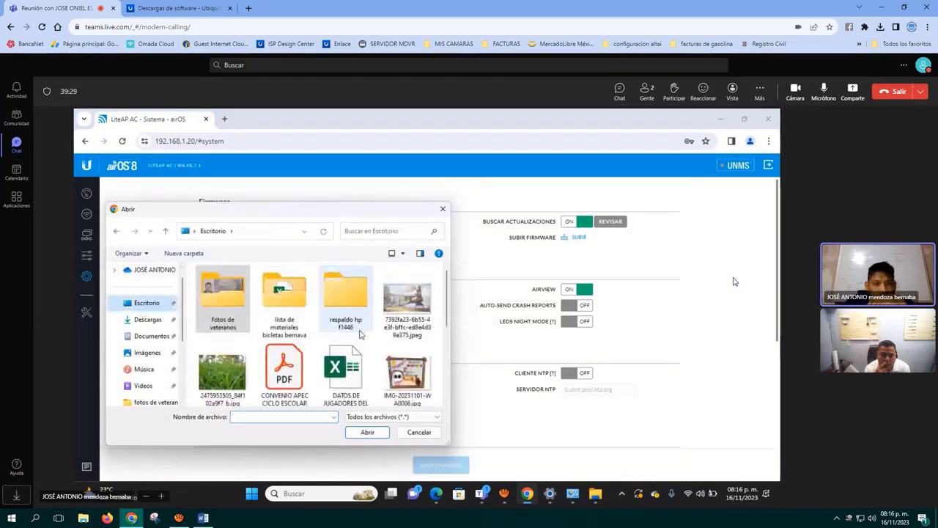
scroll(220, 345, "down", 5)
left_click(215, 369)
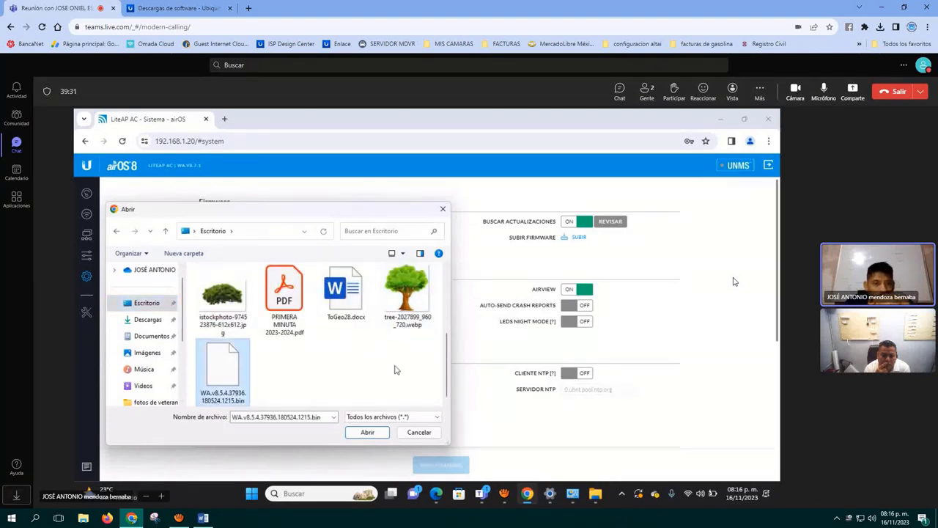
left_click(366, 433)
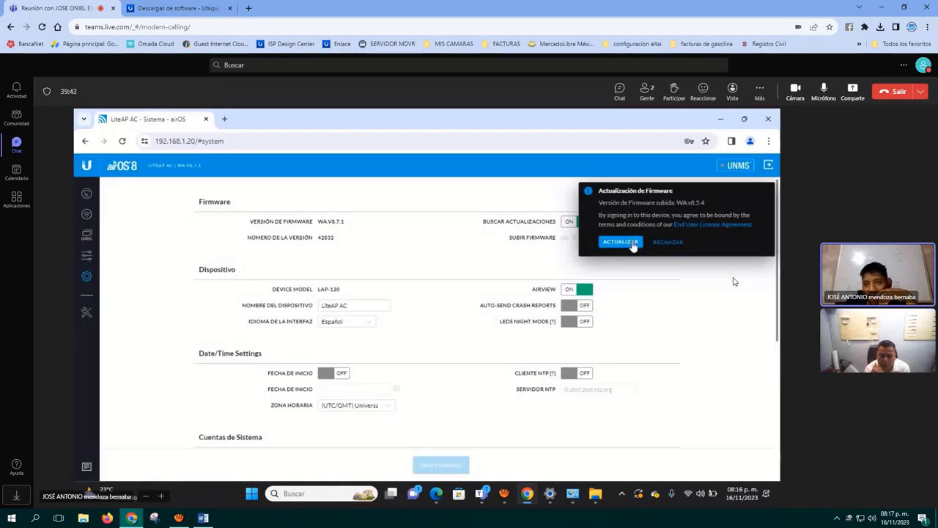
left_click(633, 243)
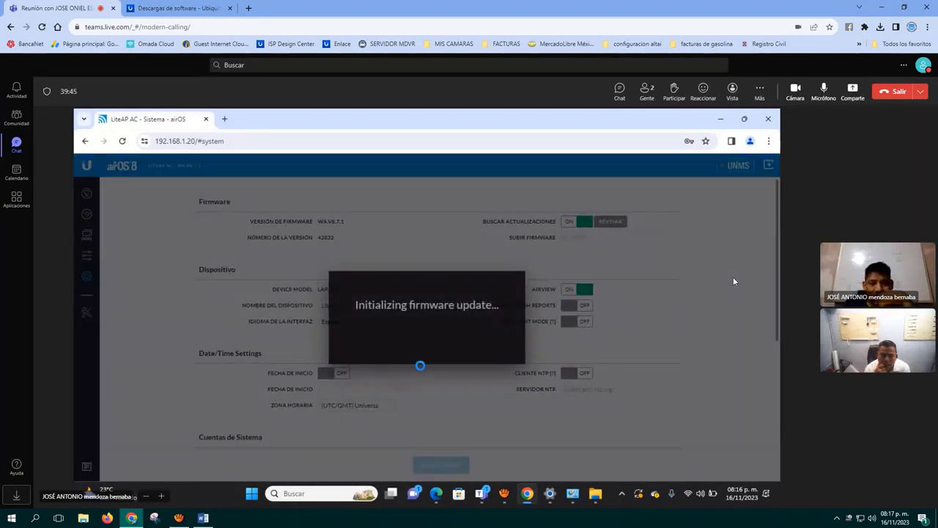
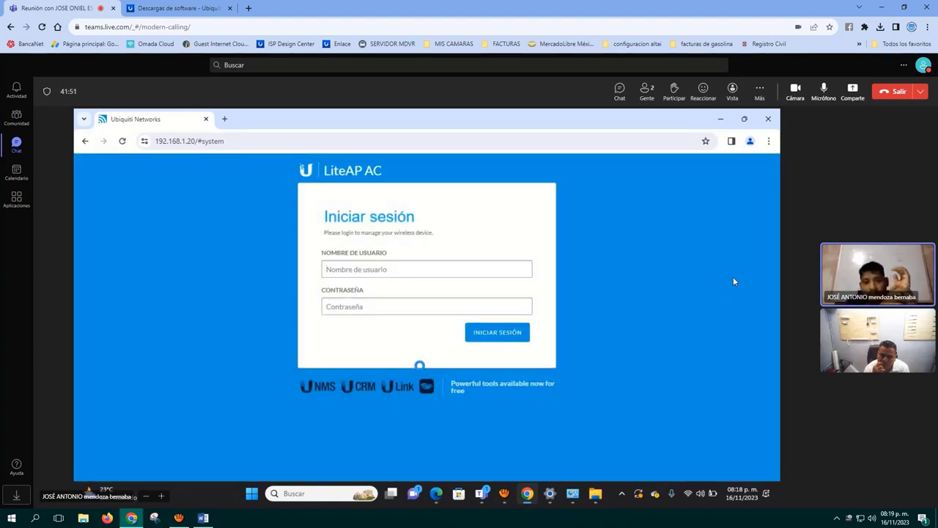
- Enter the login username and password on the airOS sign-in form
type("ber")
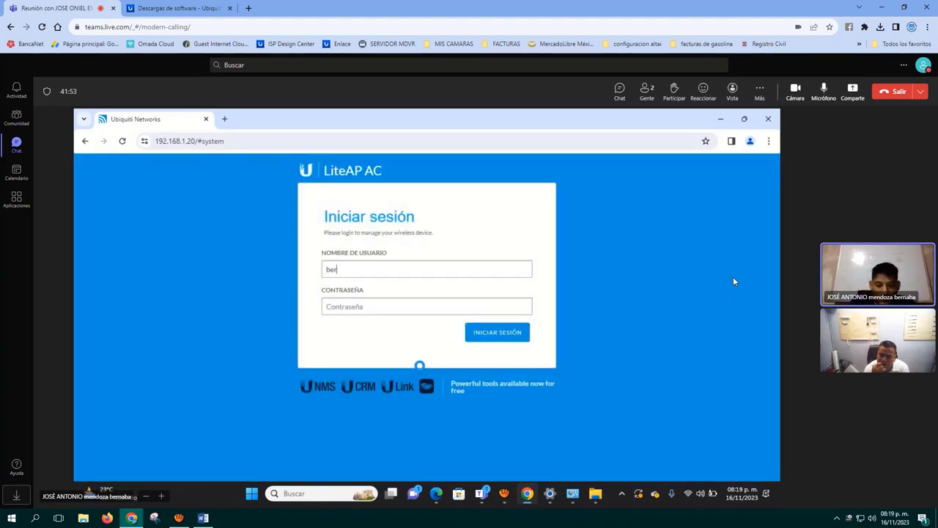
type("naba")
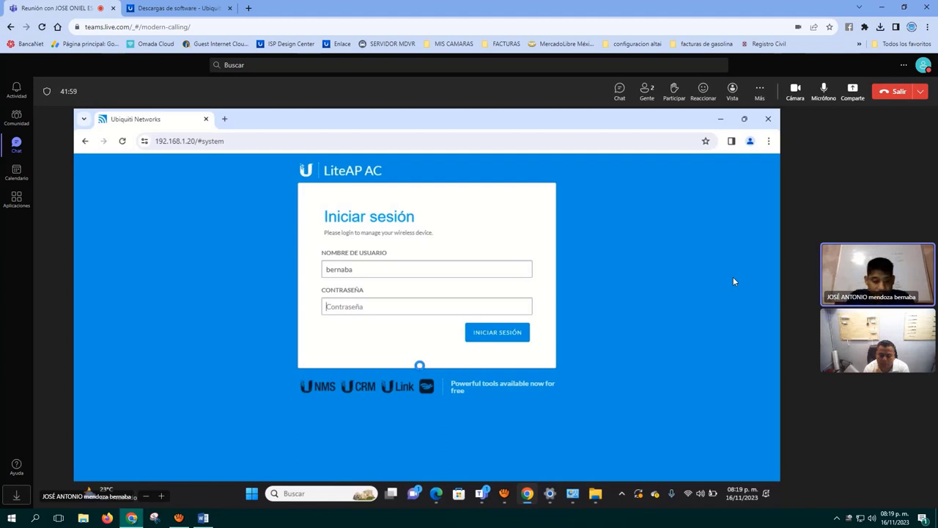
type("••••••••")
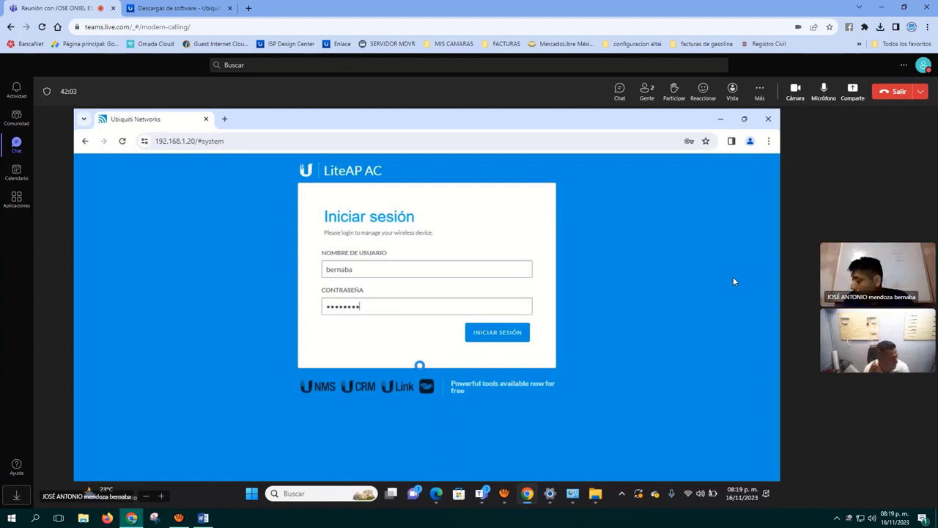
type("••••")
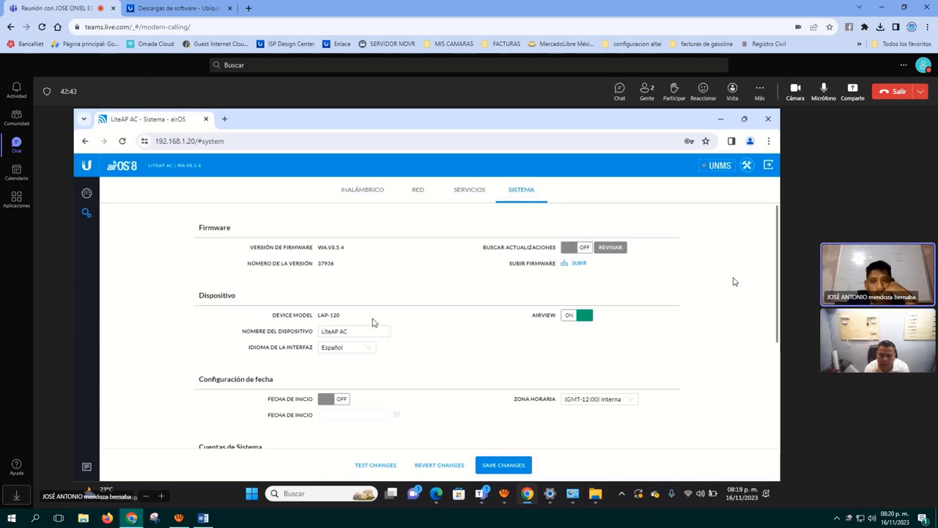
- Save the pending system changes, then reload to confirm the Western Europe GMT time zone
left_click(495, 467)
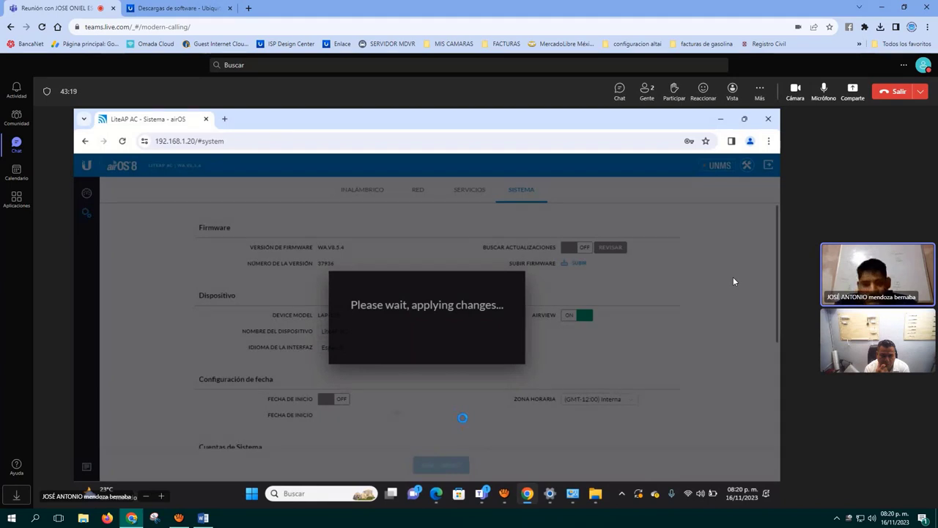
left_click(122, 141)
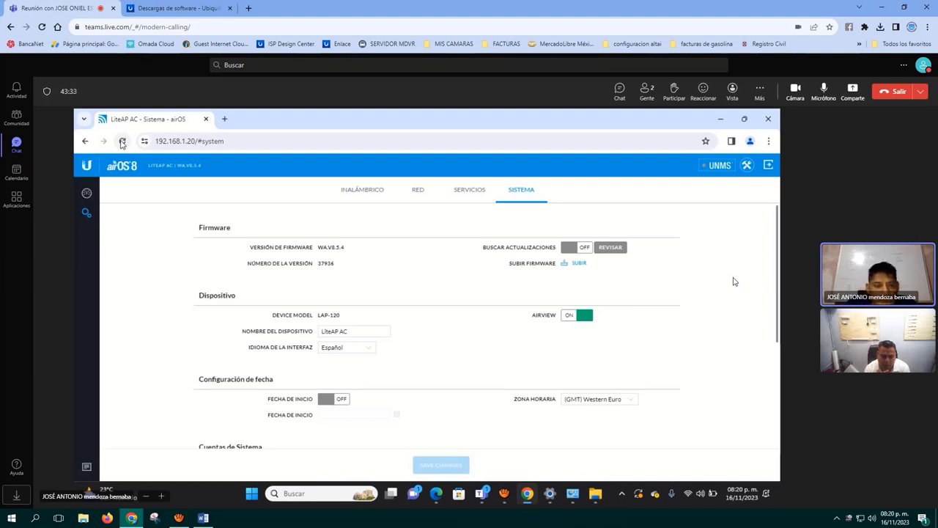
- Replace the device name 'LiteAP AC' with 'antena de prueba lap 120'
left_click(360, 330)
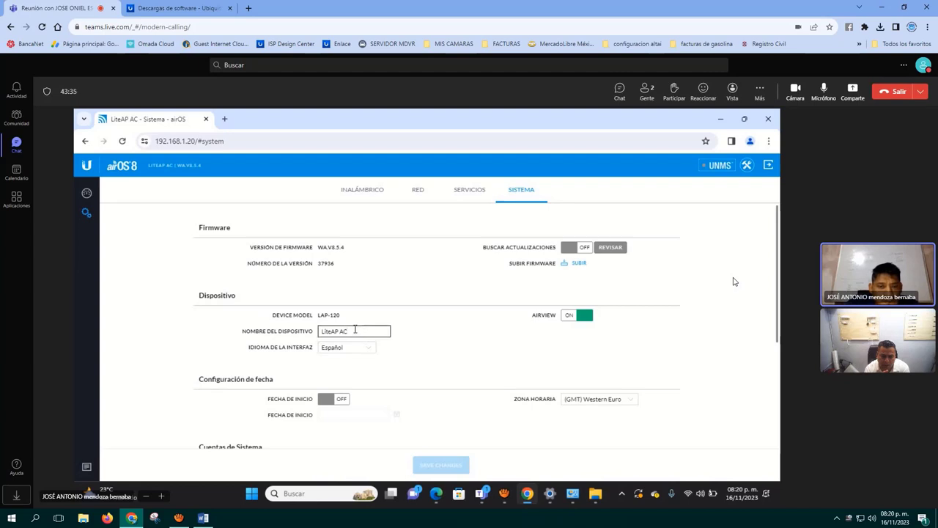
key("BackSpace")
key("BackSpace")
key("BackSpace")
key("BackSpace")
key("BackSpace")
key("BackSpace")
key("BackSpace")
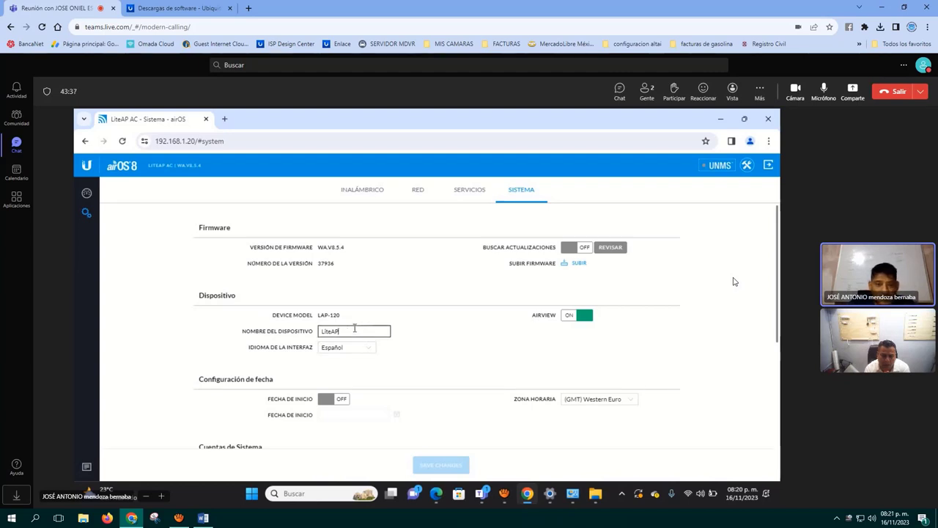
key("BackSpace")
key("BackSpace")
type("antena de")
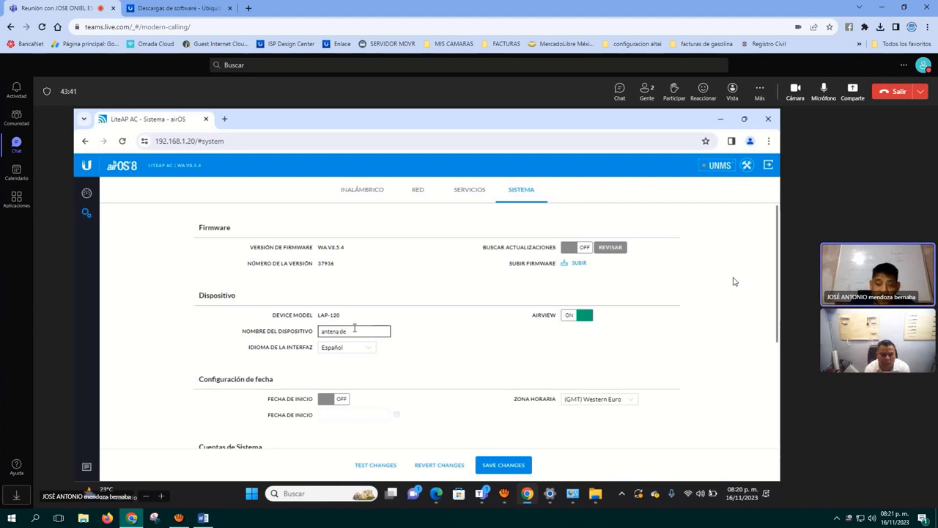
type(" prueba")
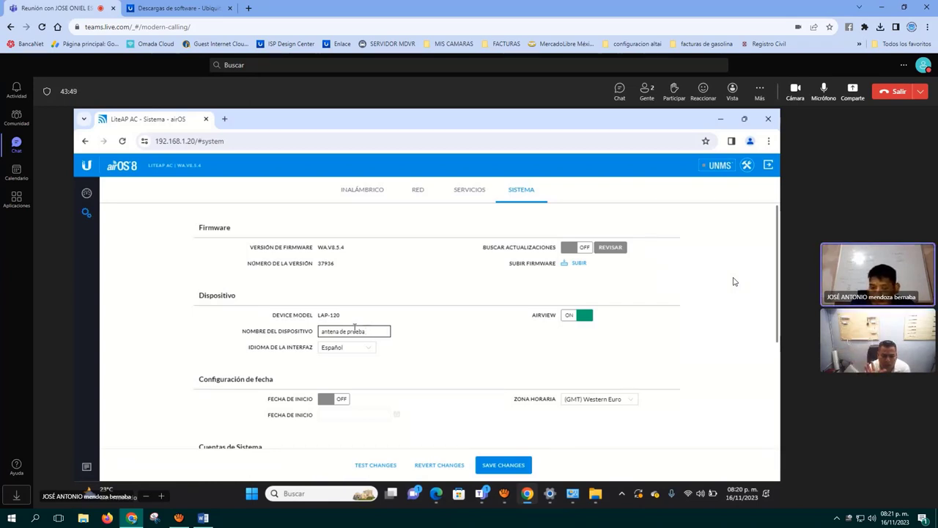
type("lap 120")
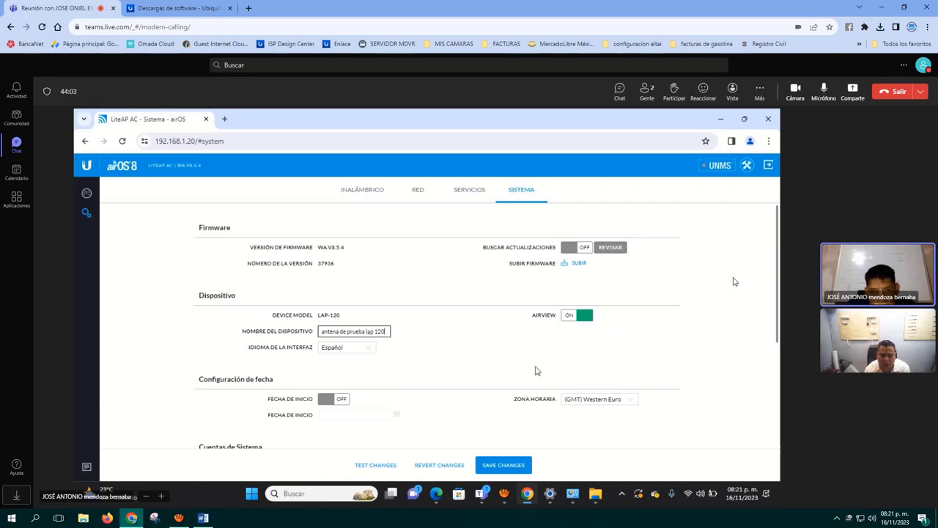
- Enable a start date of November 16, 2023 and choose the (GMT-06:00) Central time zone
left_click(332, 403)
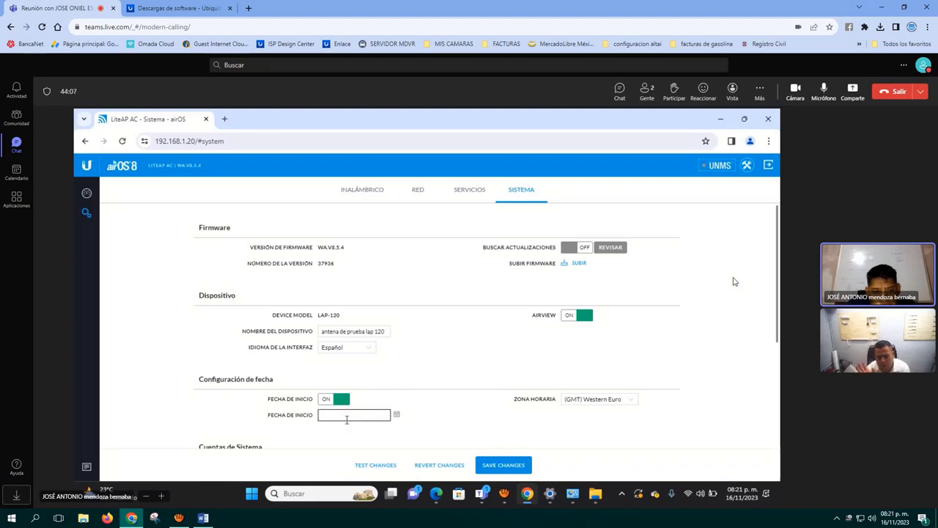
left_click(398, 417)
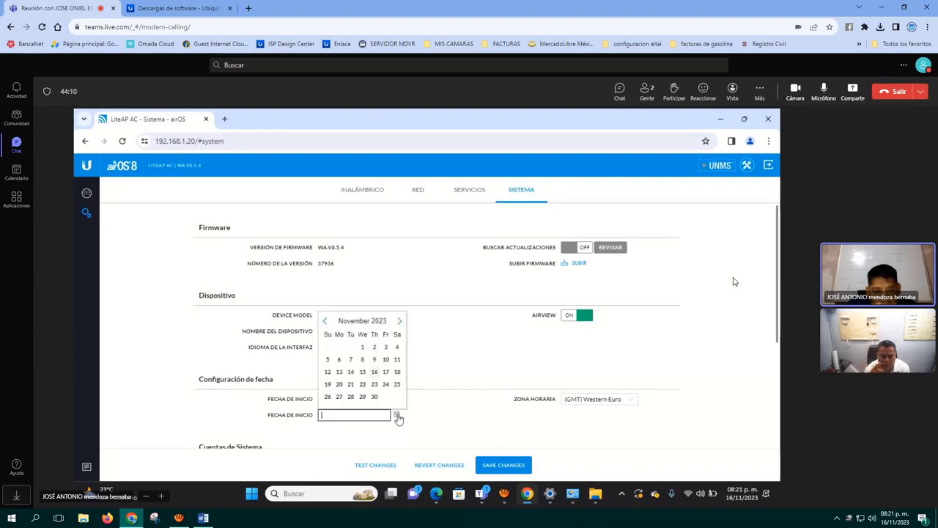
left_click(379, 372)
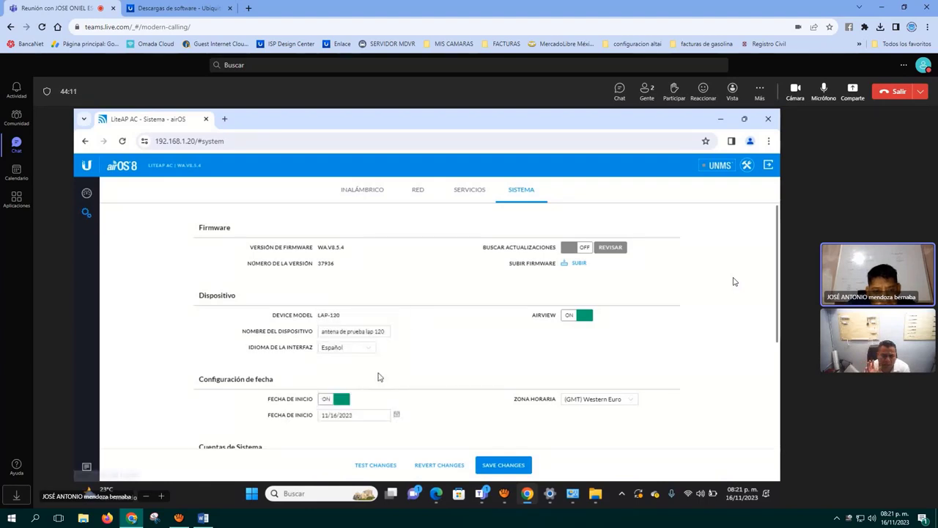
left_click(632, 406)
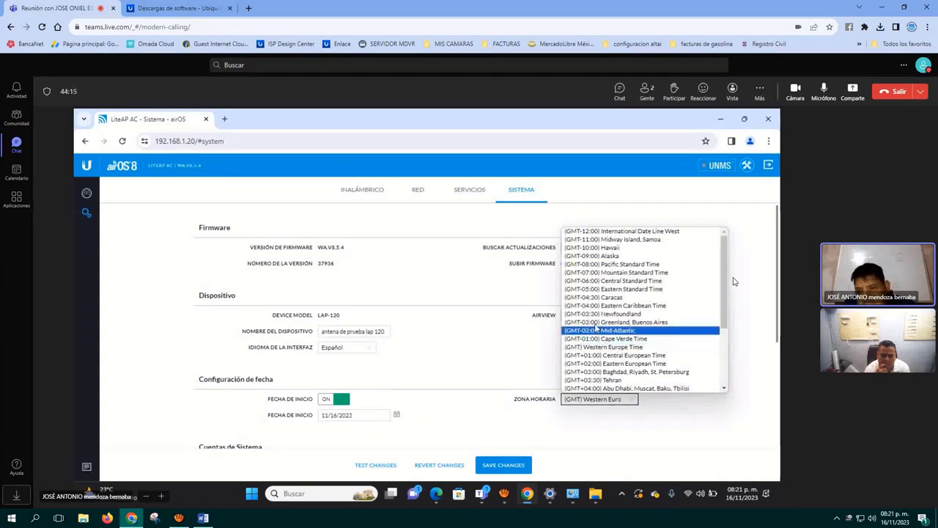
left_click(591, 287)
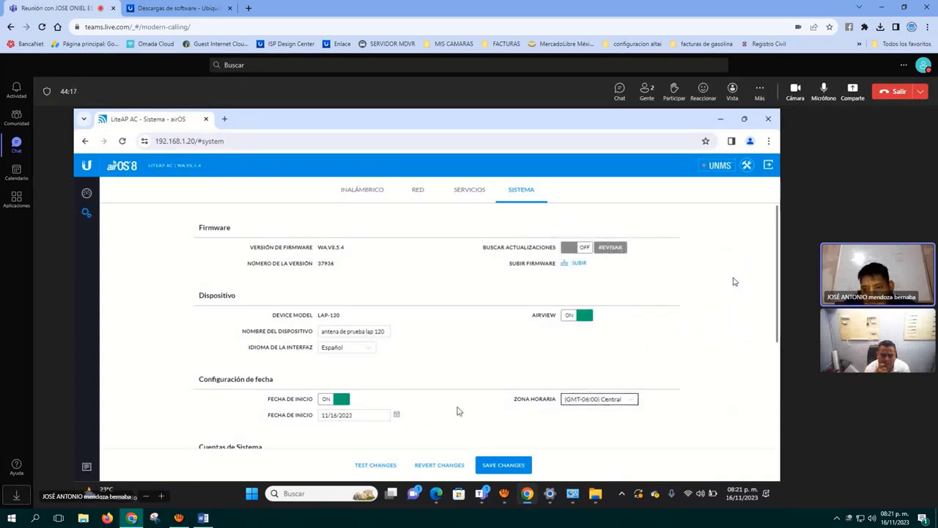
scroll(458, 410, "down", 1)
- Scroll further down the settings page
scroll(459, 410, "down", 1)
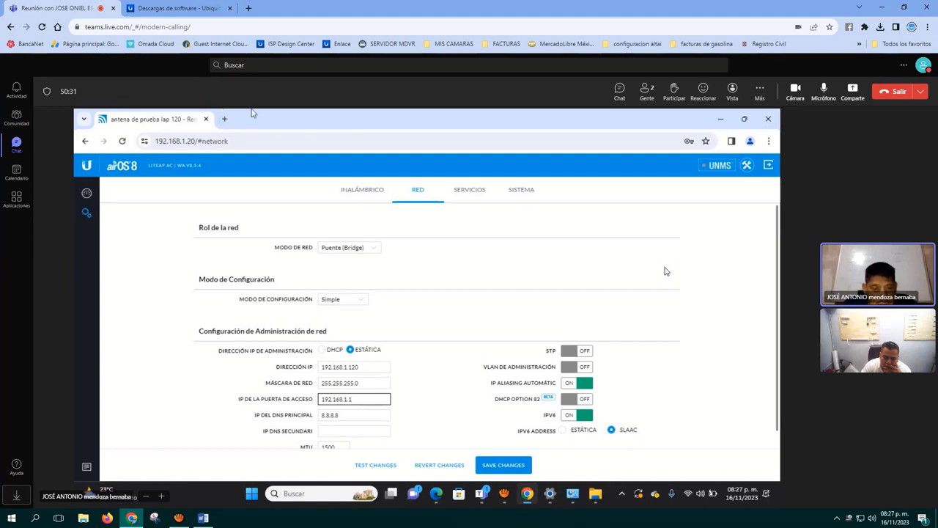
- Enter 8.8.4.4 as the secondary DNS server and switch IPv6 off
left_click(352, 430)
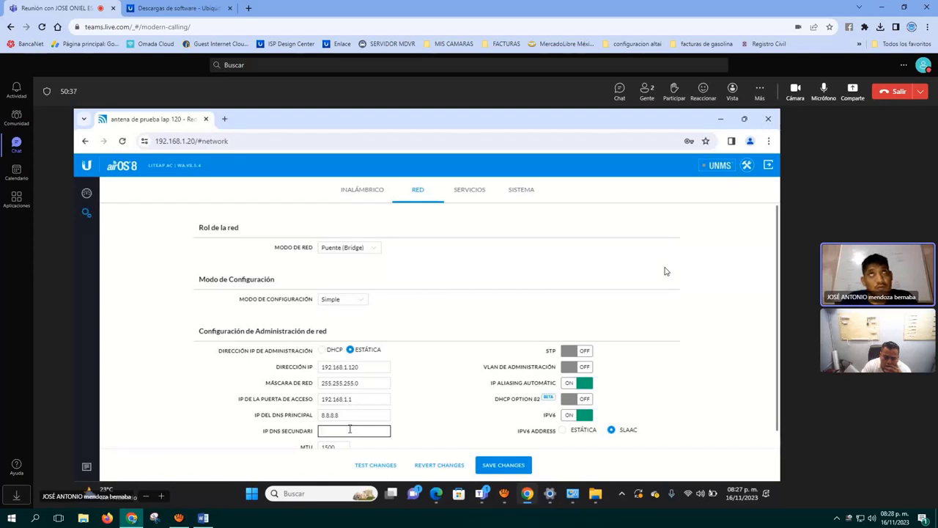
type("8")
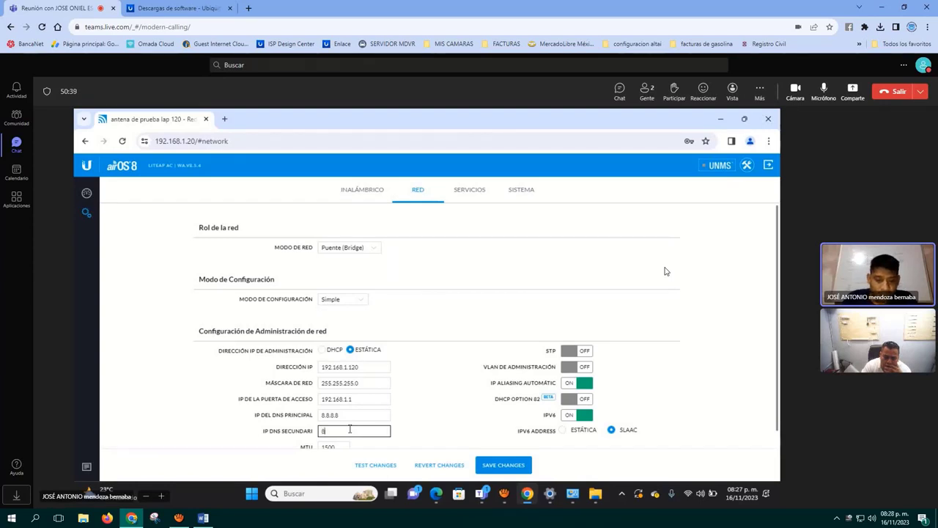
type(".8.4.4")
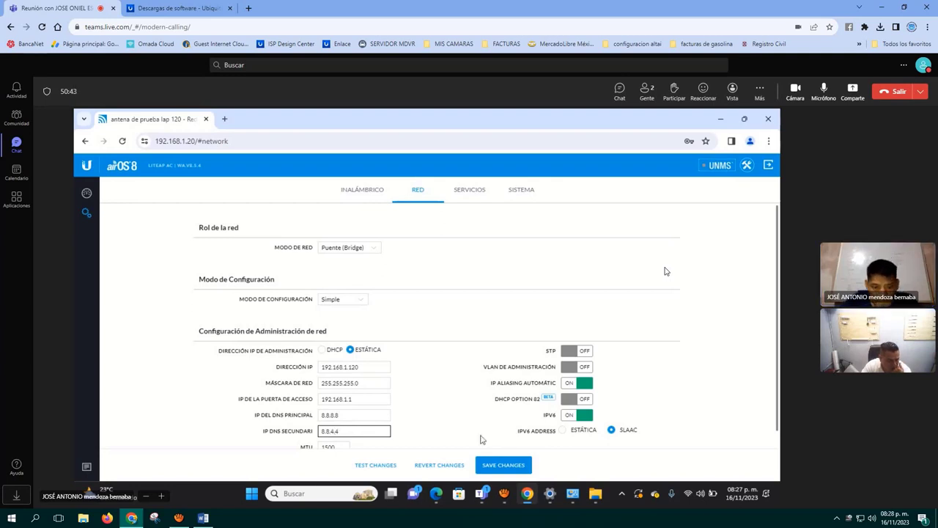
scroll(481, 438, "down", 1)
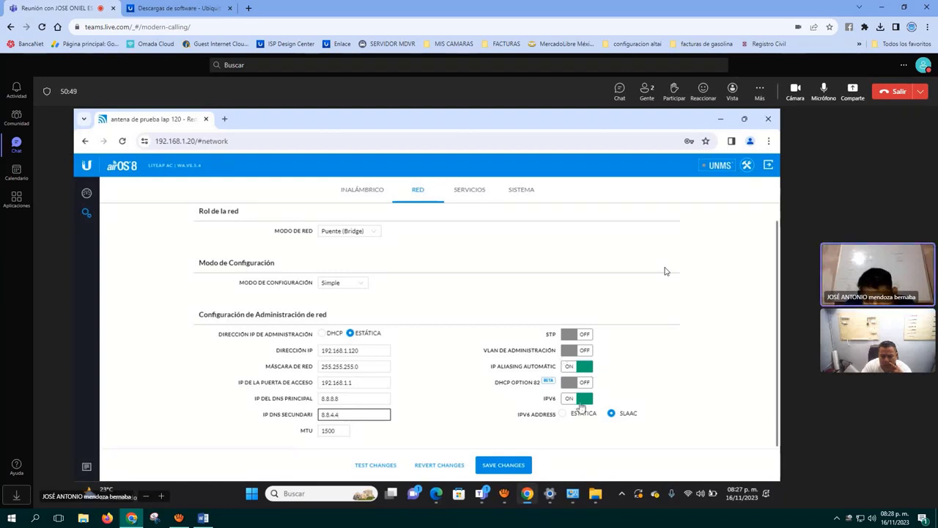
left_click(574, 401)
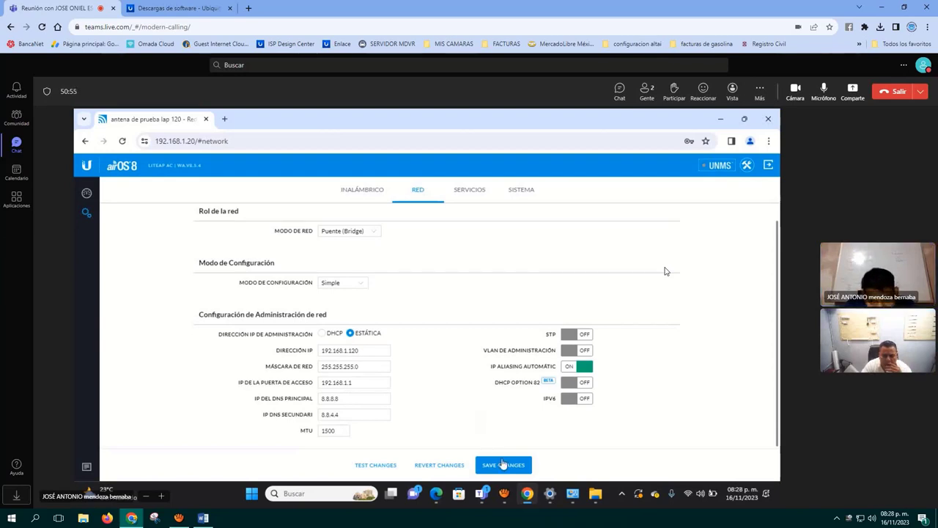
- Save the network changes and reload the page at the old address 192.168.1.20
left_click(503, 464)
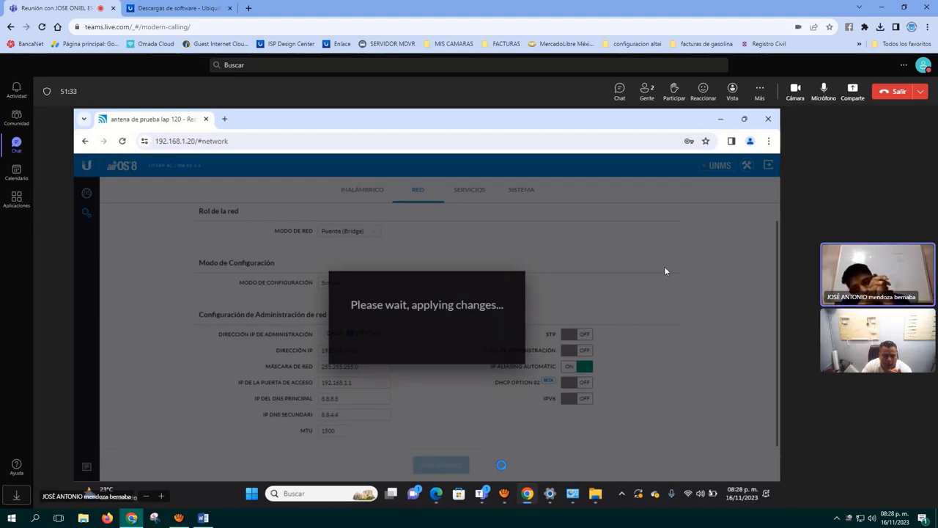
left_click(124, 144)
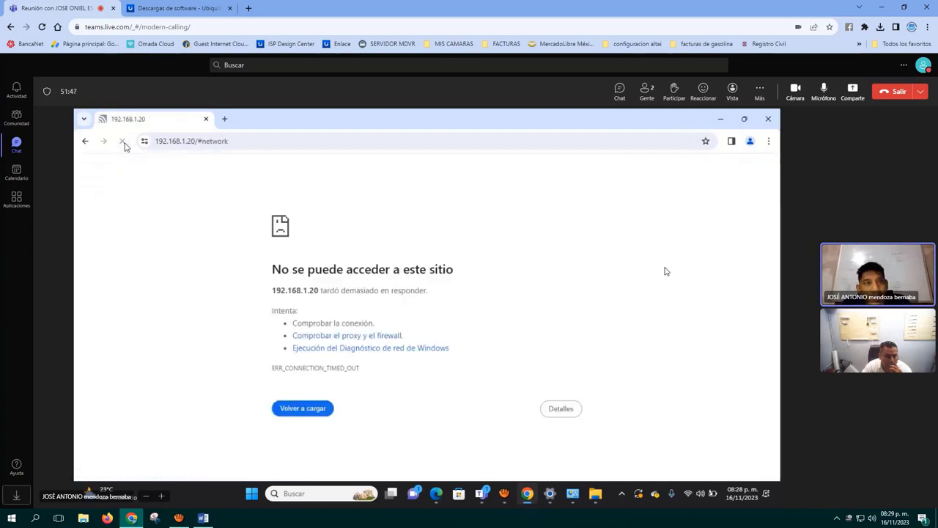
- Browse to the new address 192.168.1.120 and expand the Kaspersky warning details
left_click(122, 141)
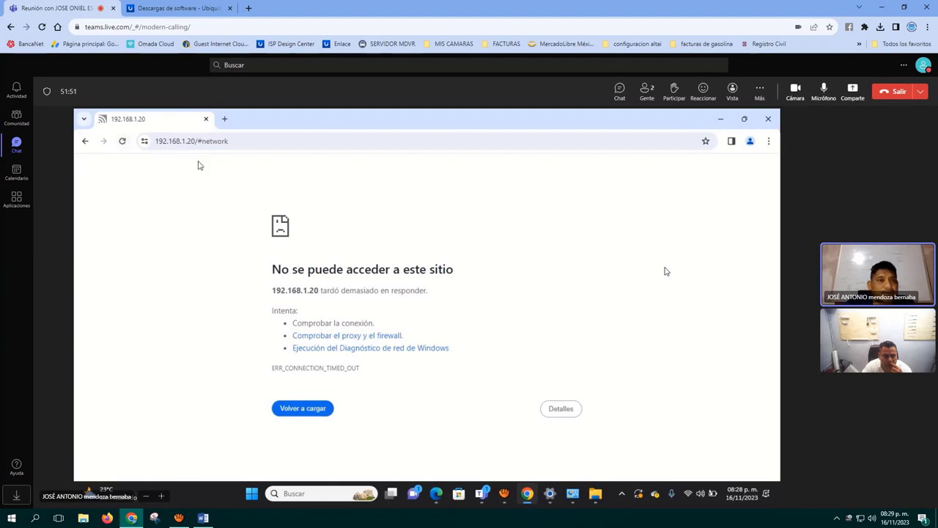
left_click(236, 144)
type("192")
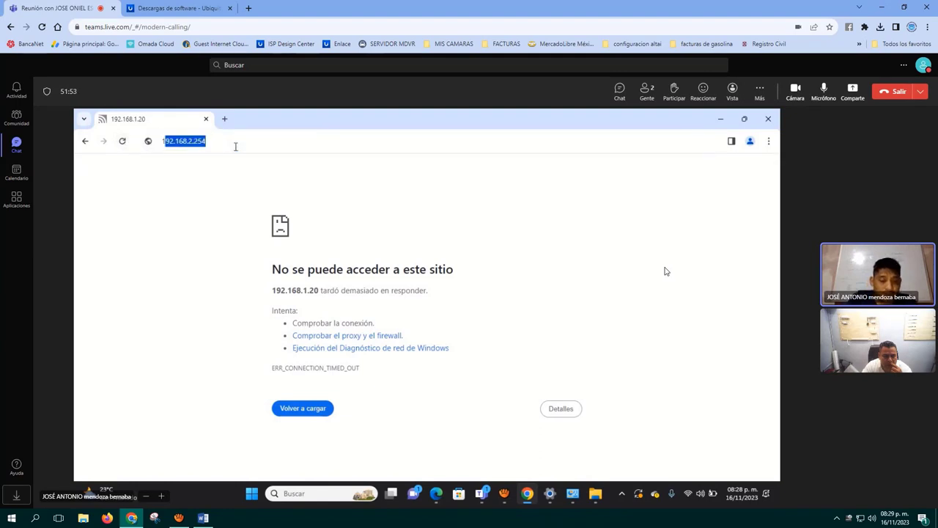
type(".1")
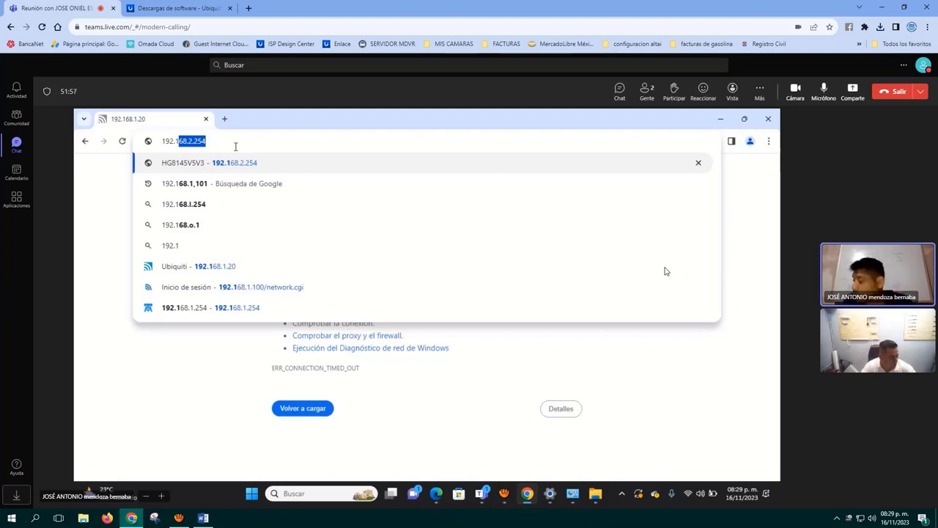
type("68")
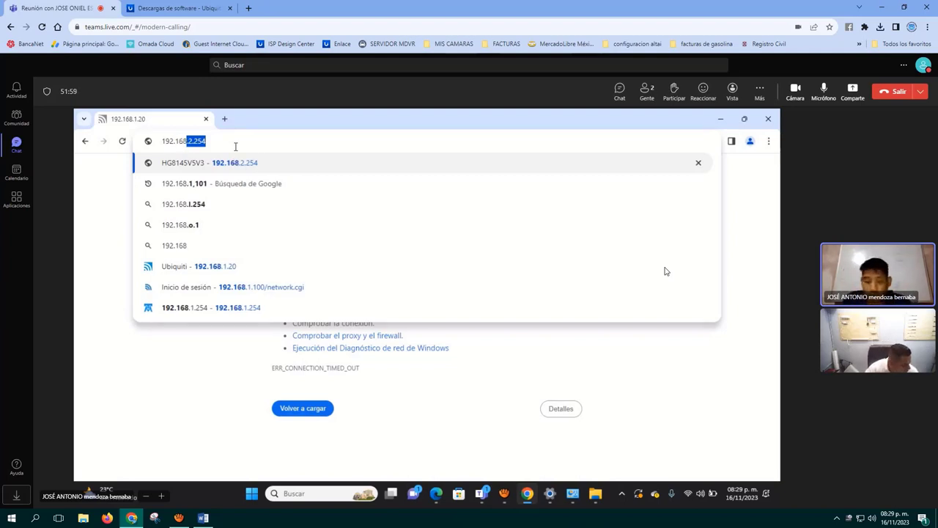
type(".")
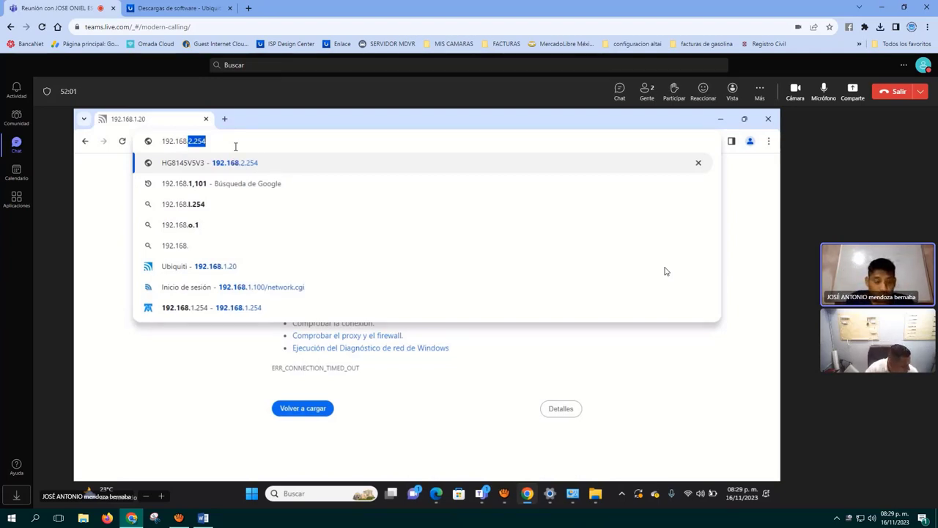
type("1.12")
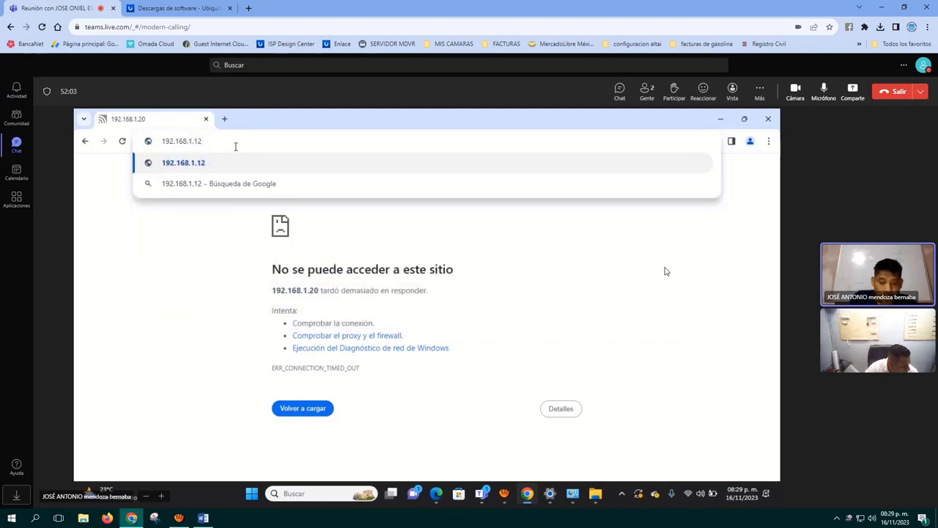
type("0")
key("Return")
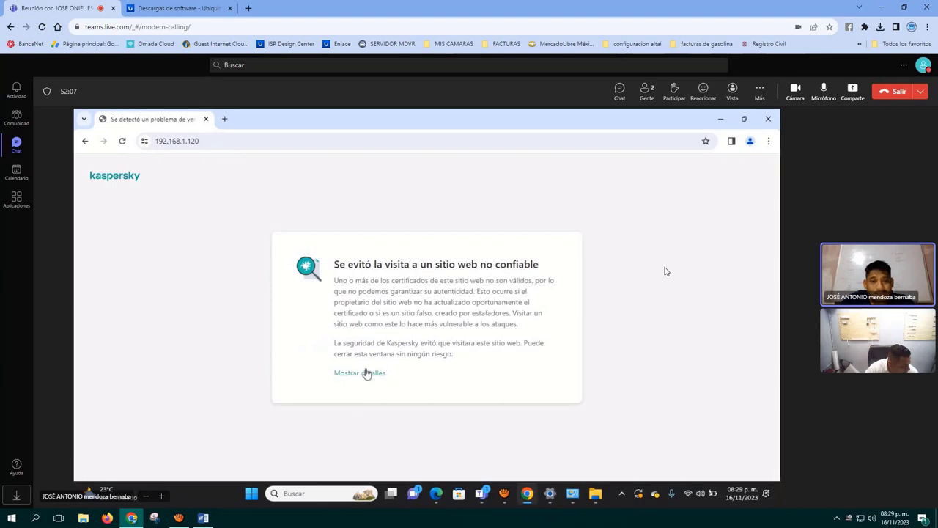
left_click(365, 373)
- Continue past the warning and log in at 192.168.1.120 with the device username and password
left_click(448, 402)
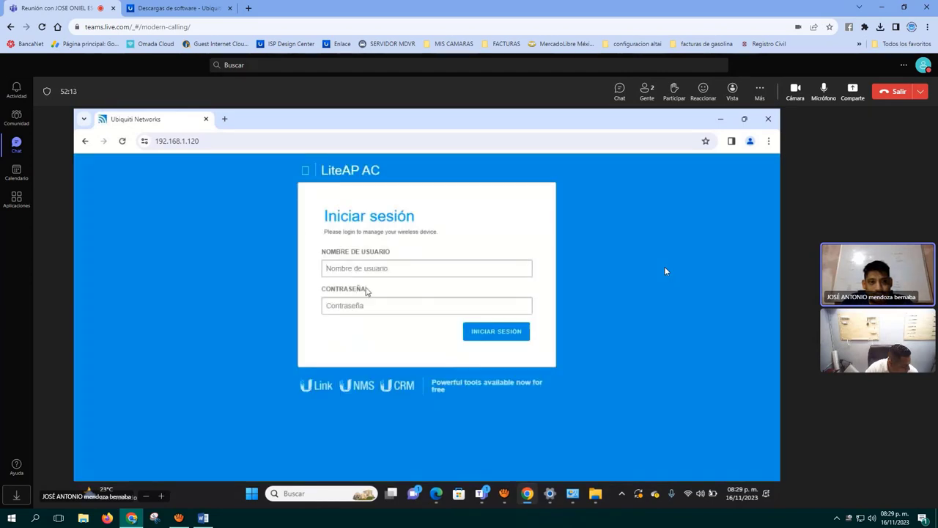
type("ber")
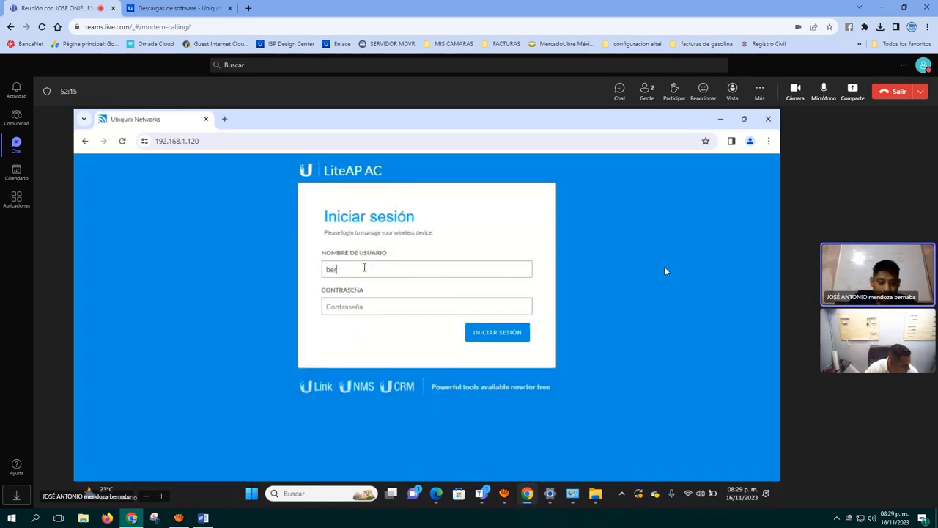
type("naba")
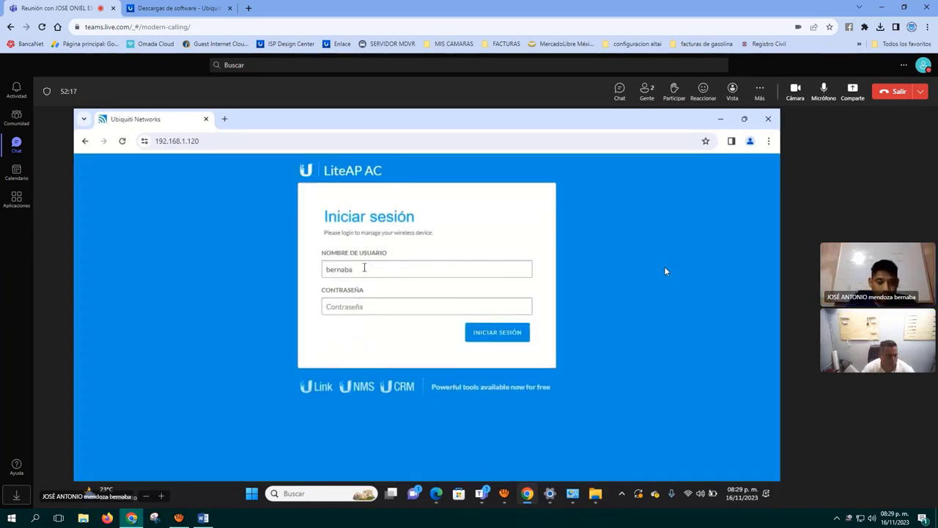
key("Tab")
type("•••")
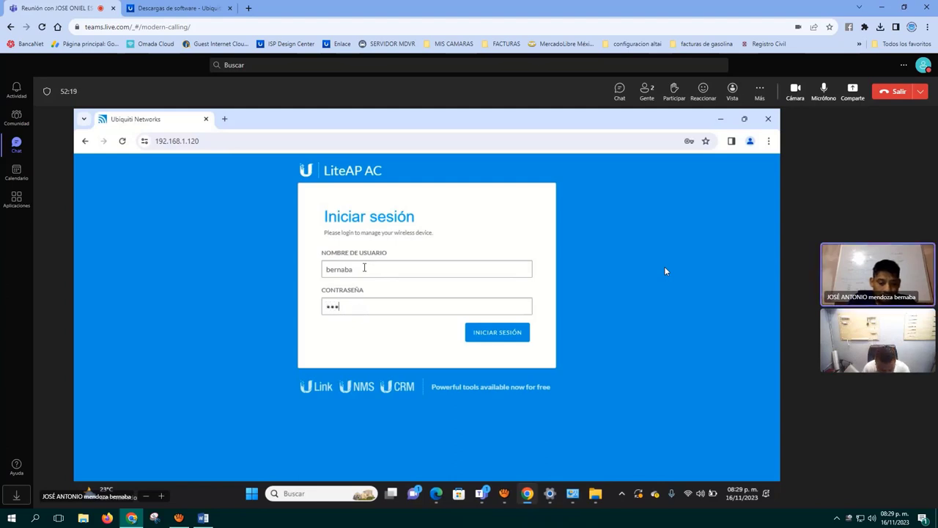
type("•••••")
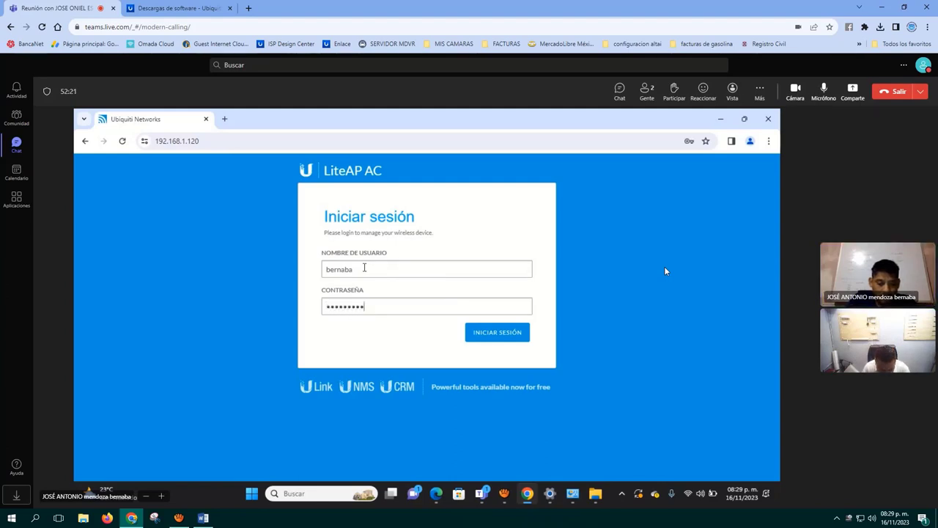
type("•••••")
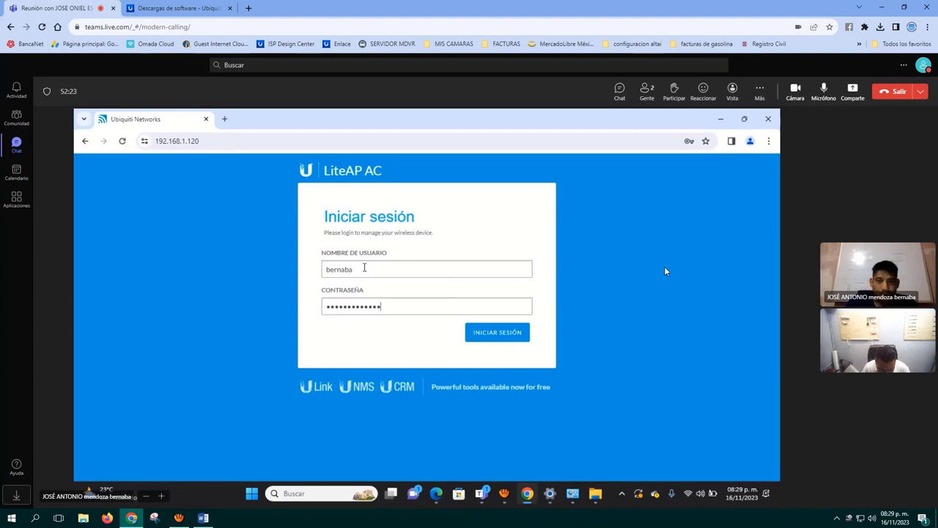
left_click(508, 332)
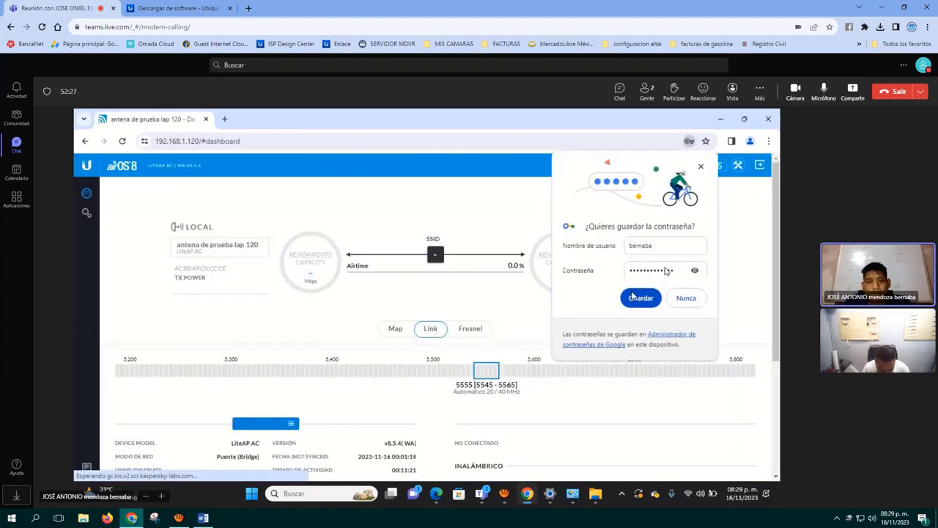
- Let Chrome save the login, then bring up the Wireless (Inalámbrico) settings page
left_click(634, 296)
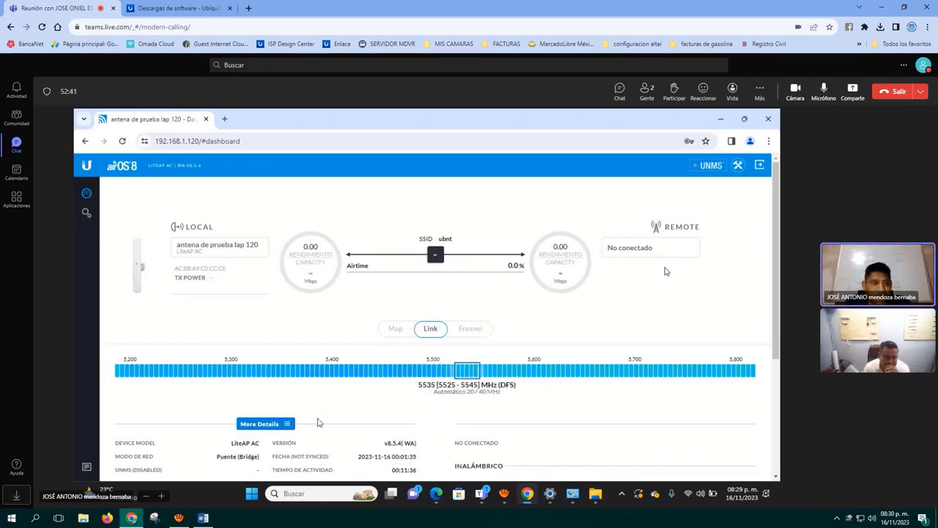
left_click(87, 213)
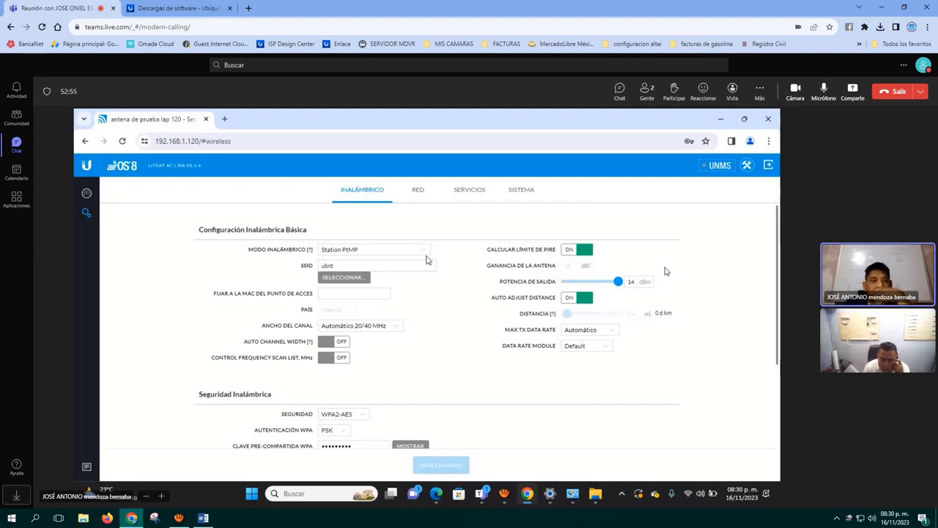
- Set the wireless mode to Access Point PtMP airMAX Mixed
left_click(372, 263)
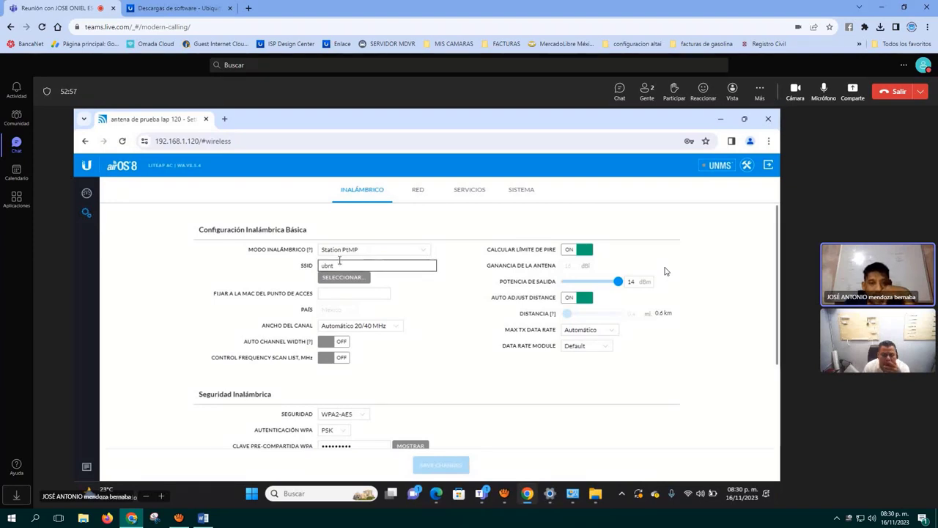
left_click(389, 252)
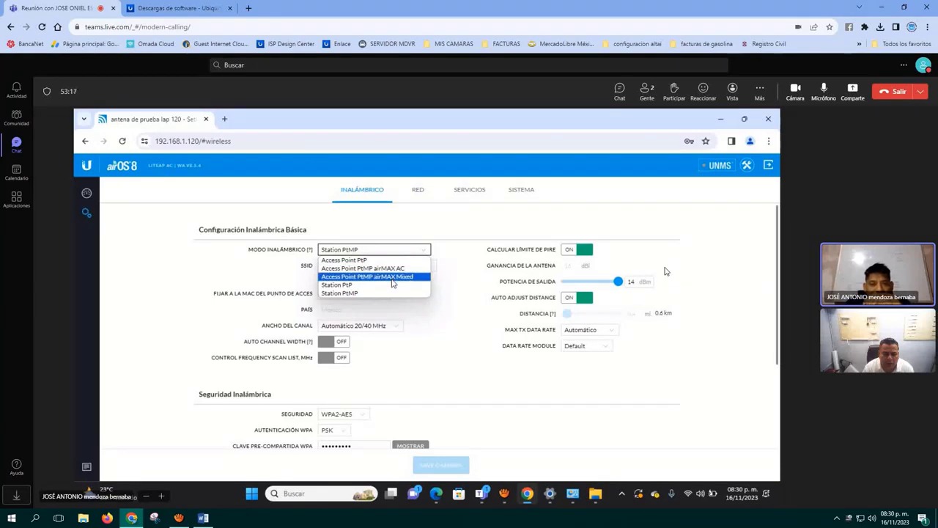
left_click(392, 282)
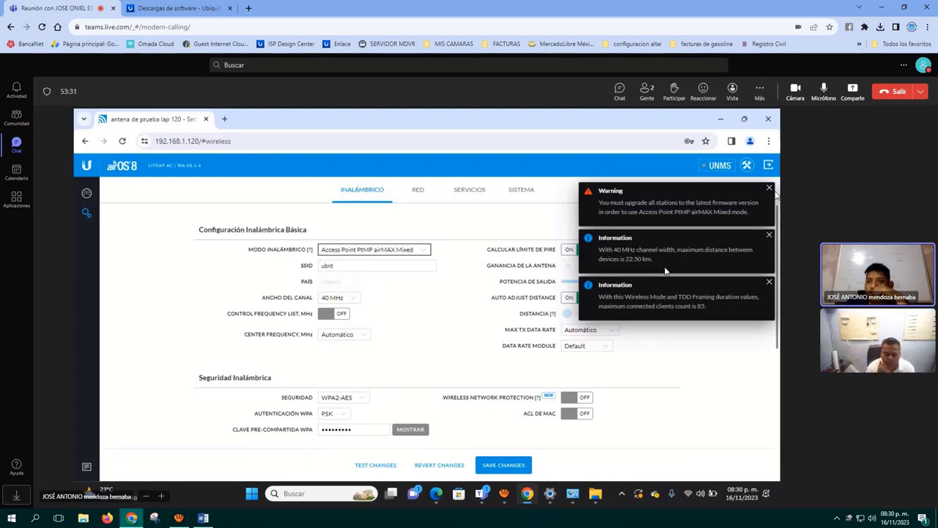
- Close the three information notices covering the settings form
left_click(769, 189)
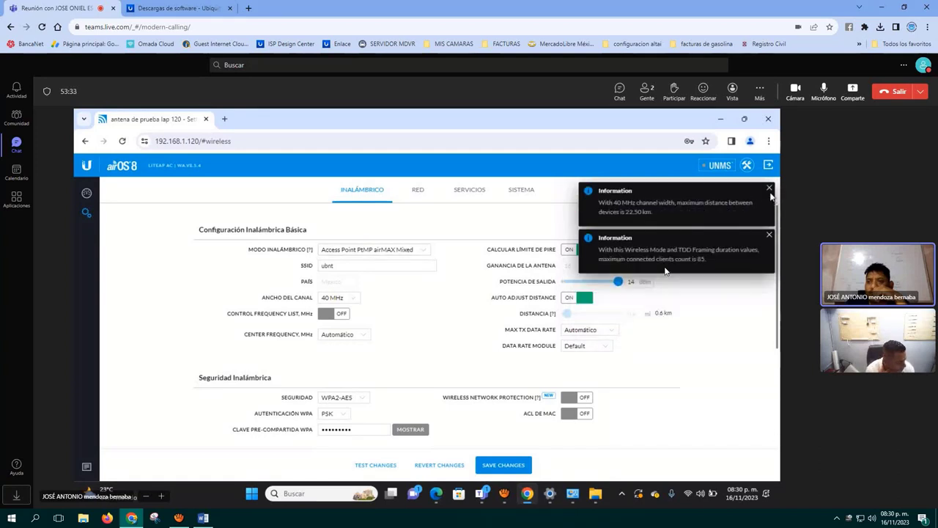
left_click(769, 191)
left_click(769, 188)
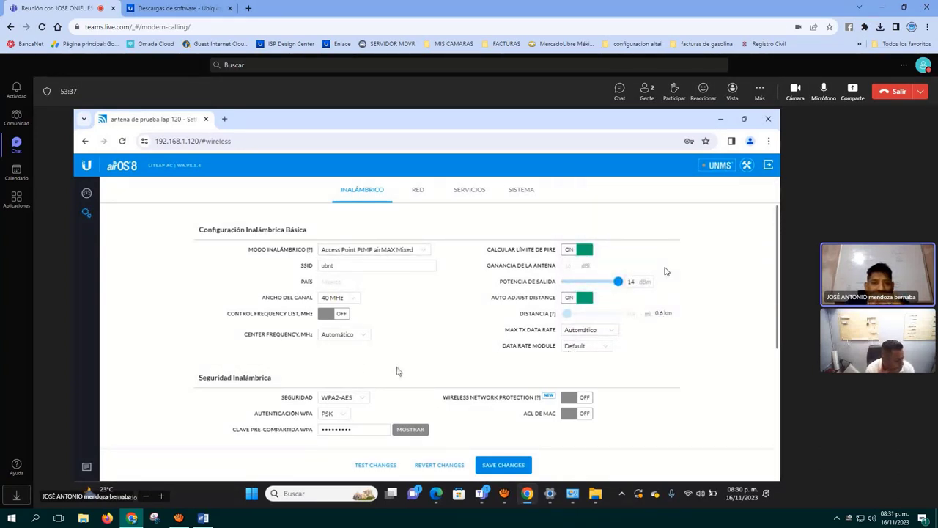
- Review the channel width choices, leaving it at 40 MHz, then bring up the wireless mode list
left_click(348, 302)
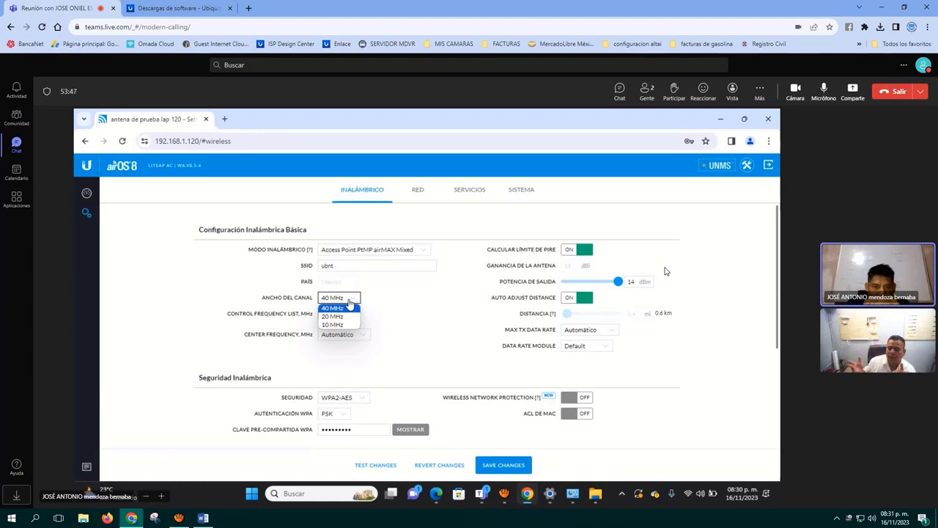
left_click(349, 307)
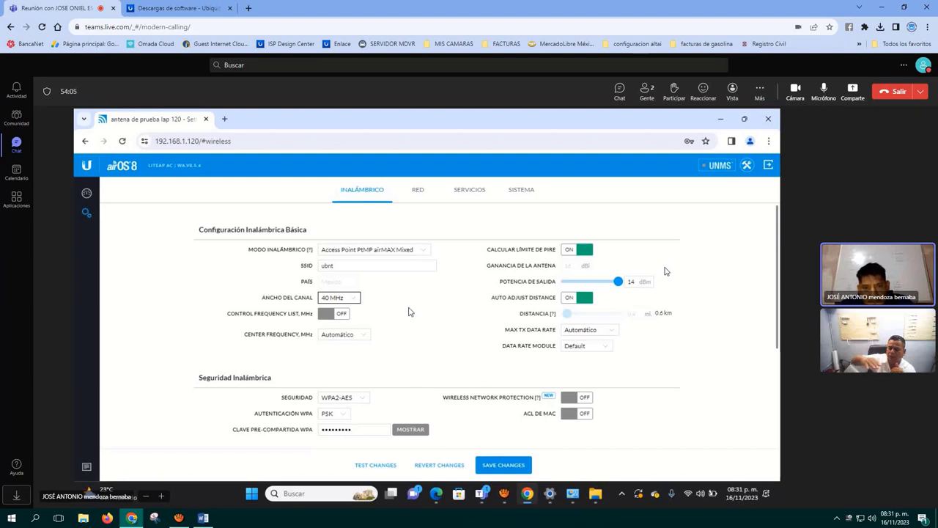
left_click(359, 298)
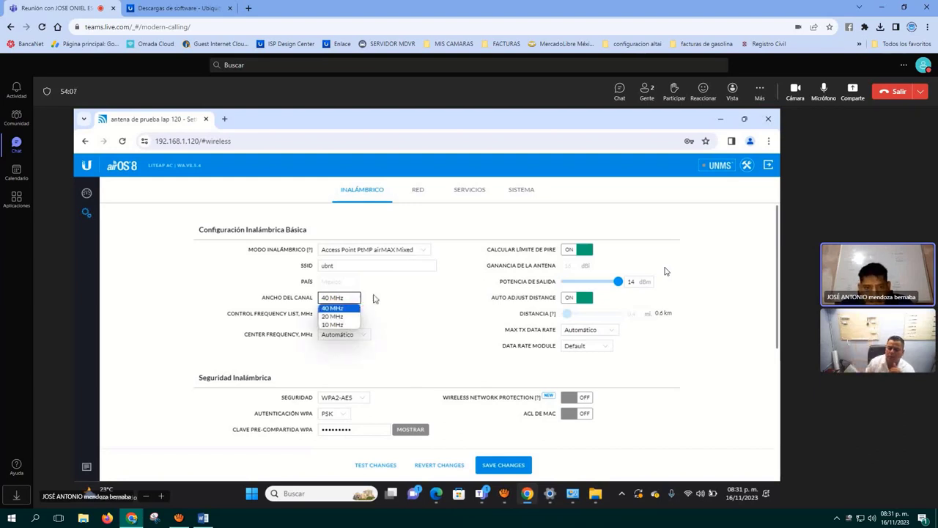
left_click(409, 297)
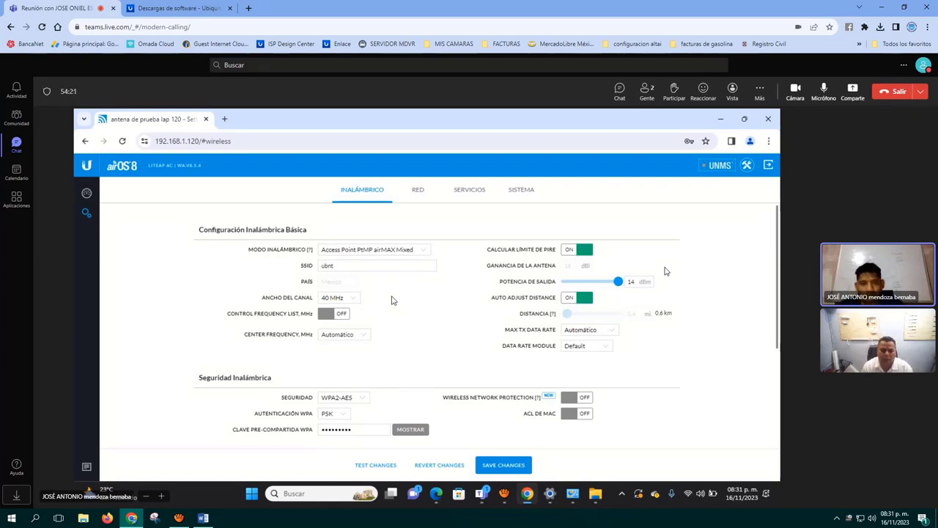
left_click(356, 300)
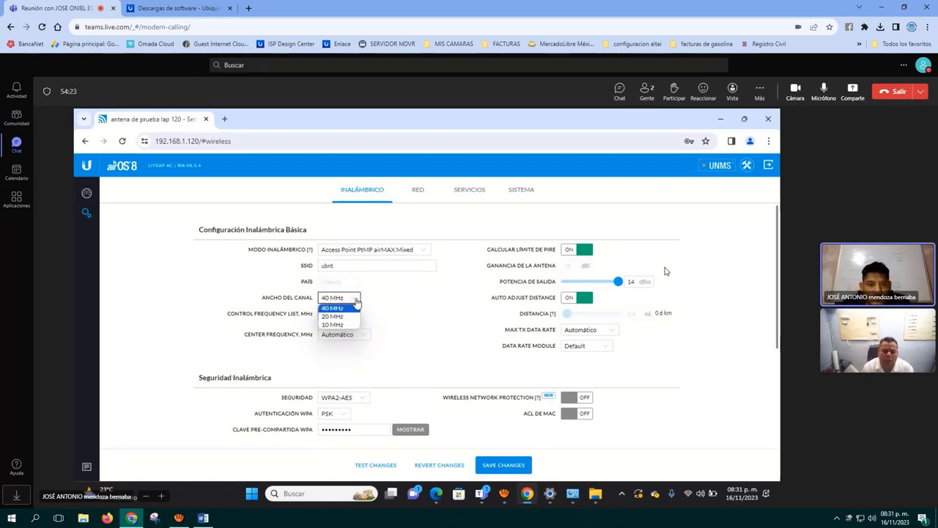
left_click(359, 300)
left_click(421, 251)
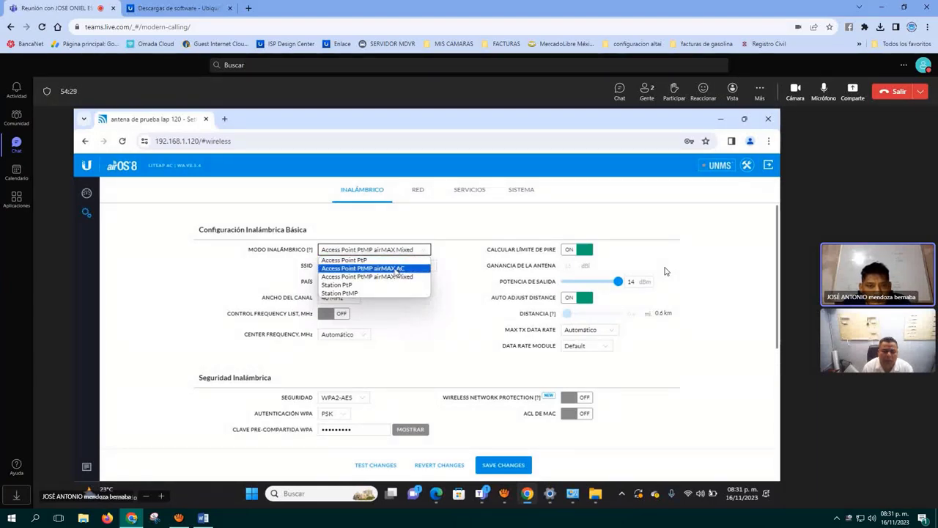
- Try PtMP airMAX AC mode and check its channel widths, keeping 40 MHz
left_click(396, 269)
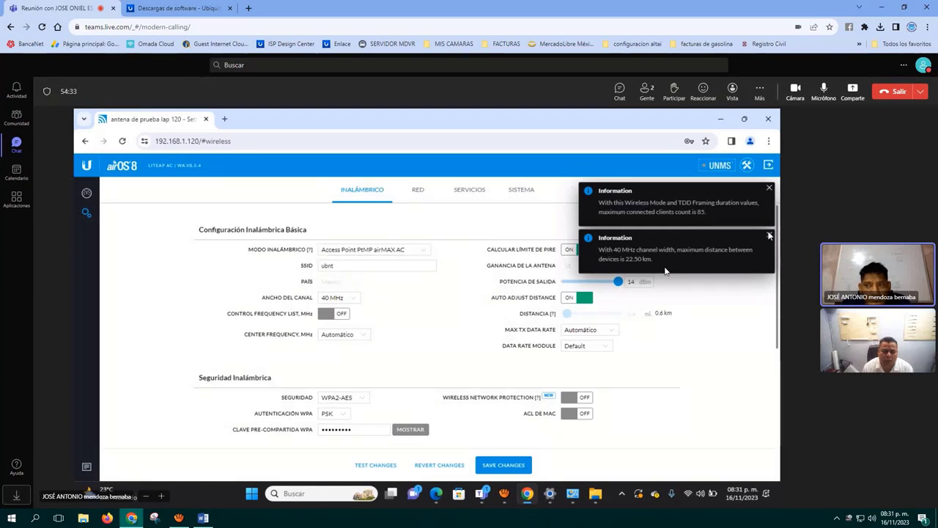
left_click(357, 299)
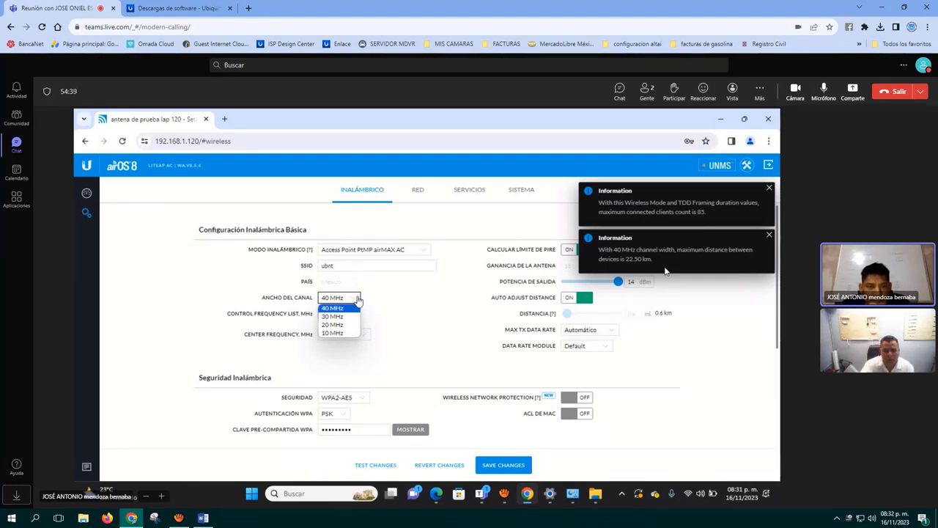
left_click(358, 298)
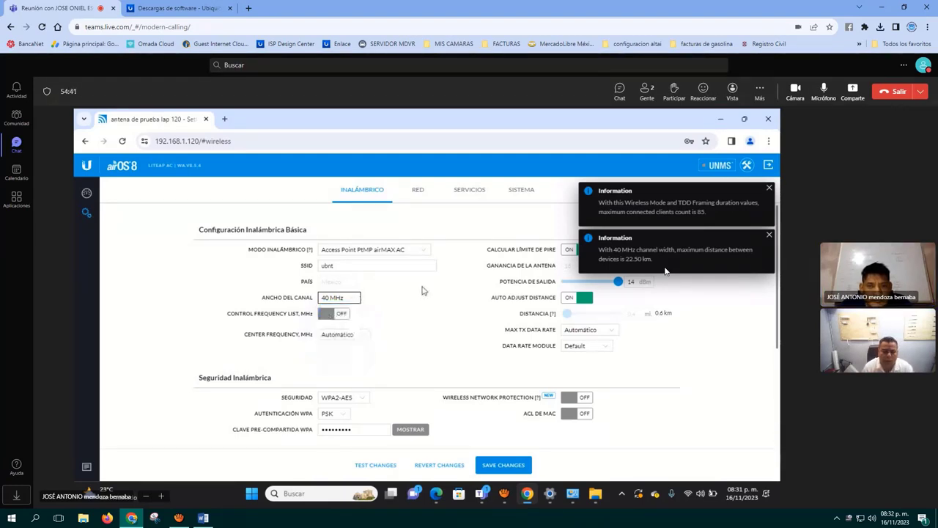
left_click(428, 265)
left_click(351, 299)
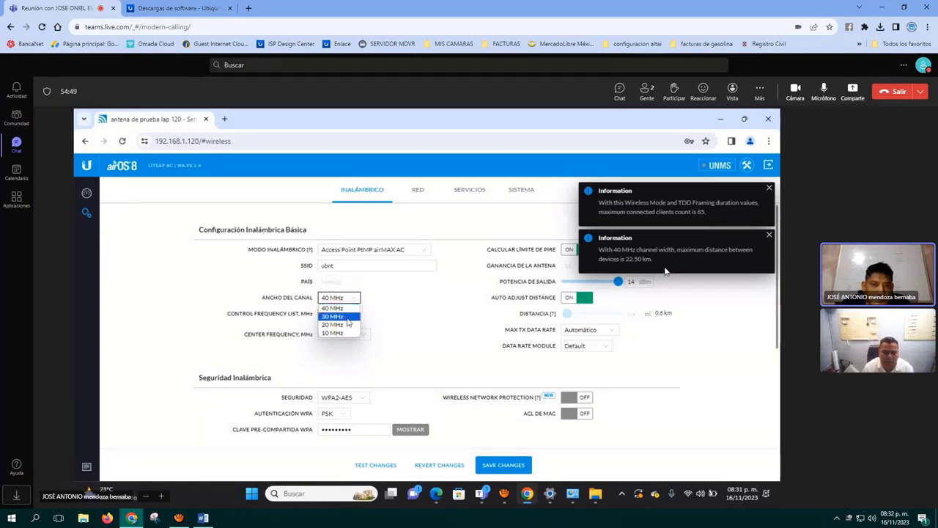
left_click(409, 312)
- Switch the wireless mode to Access Point PtP and view its 80–10 MHz widths
left_click(412, 250)
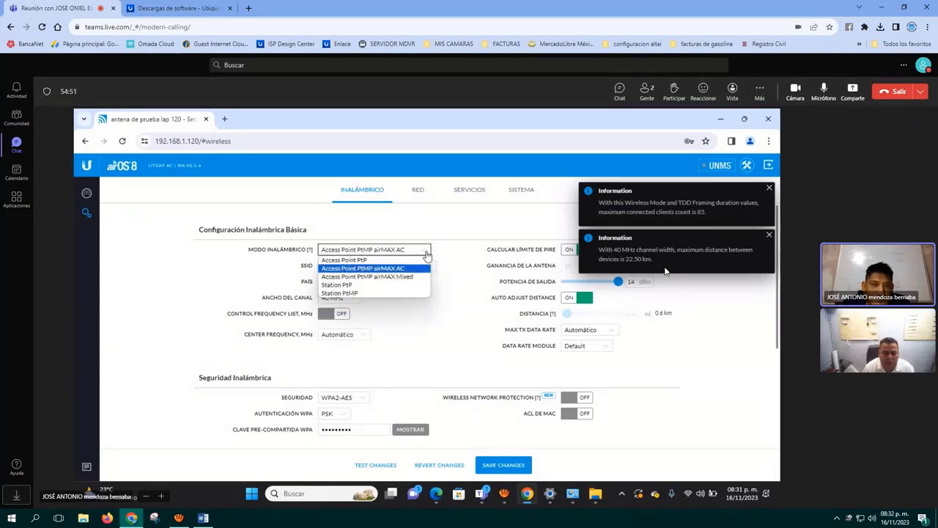
left_click(365, 261)
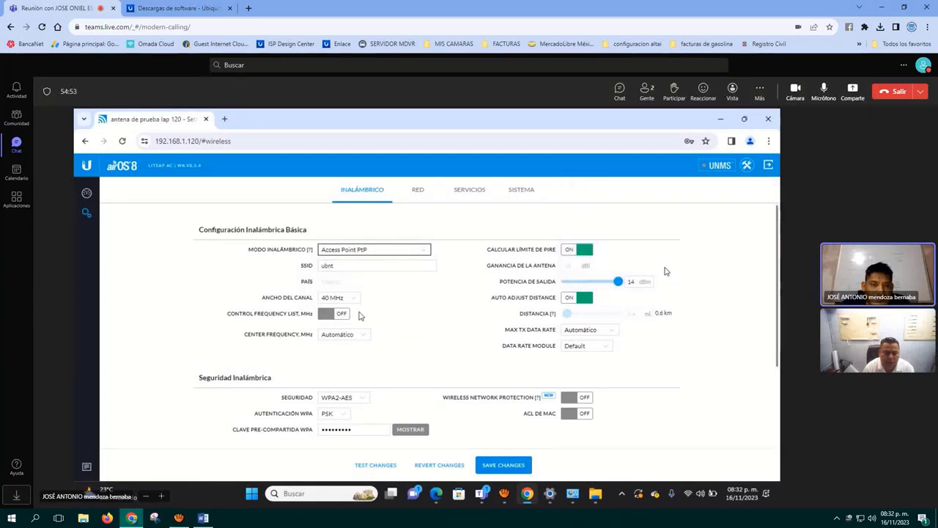
left_click(350, 298)
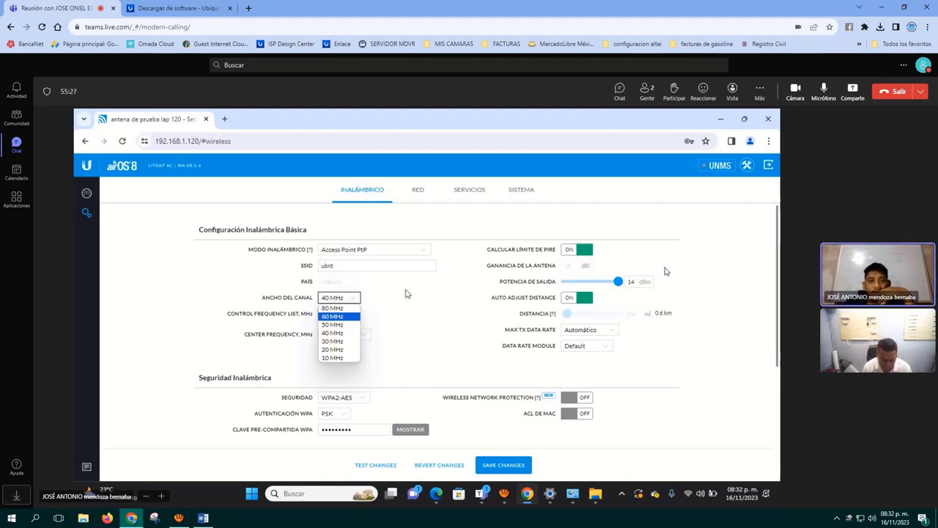
- Return to Access Point PtMP airMAX Mixed mode and close the firmware, client-count and distance notices
left_click(422, 254)
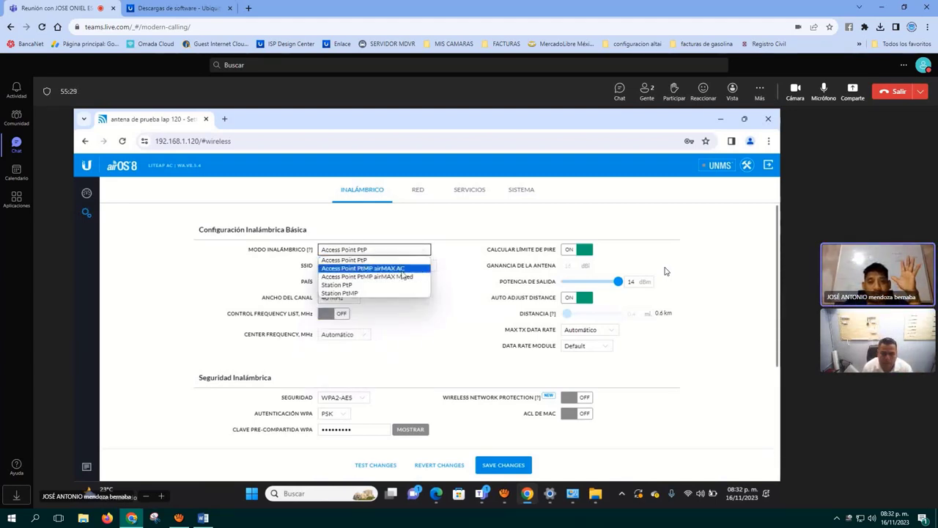
left_click(396, 280)
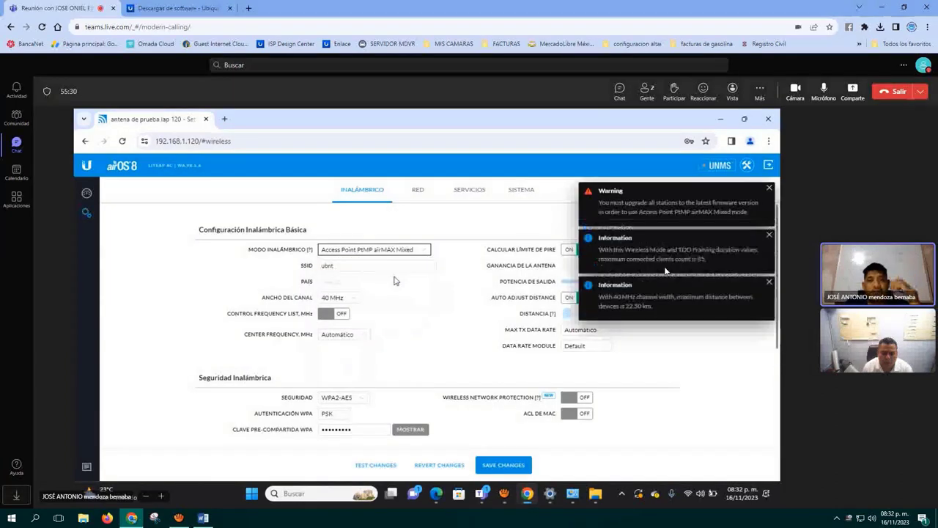
left_click(770, 191)
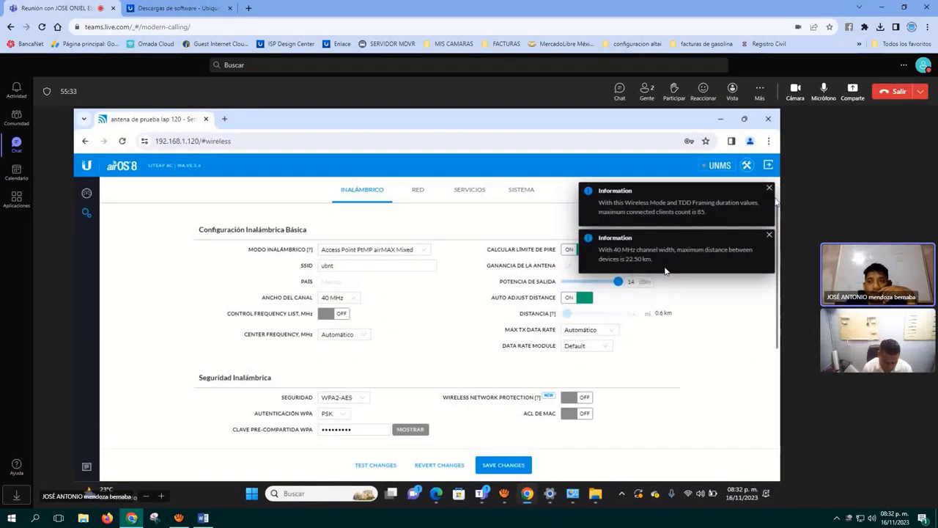
left_click(769, 189)
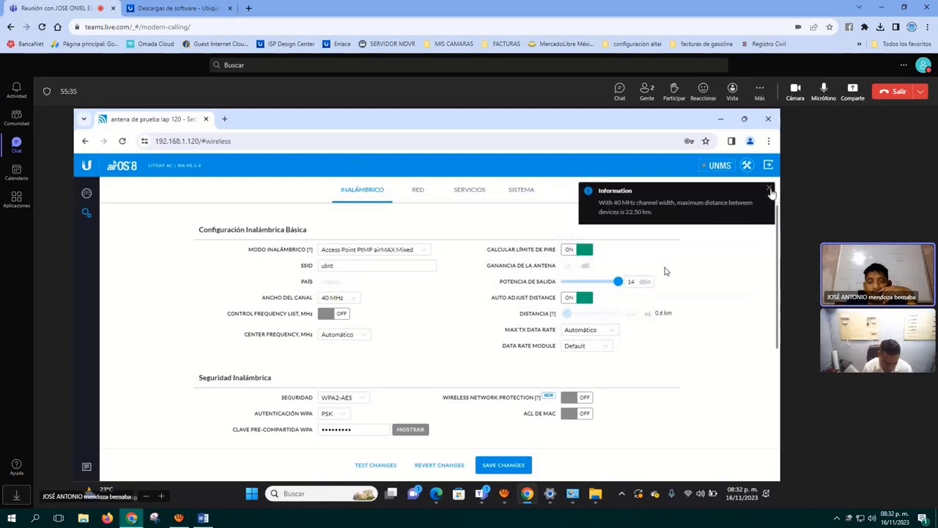
left_click(769, 189)
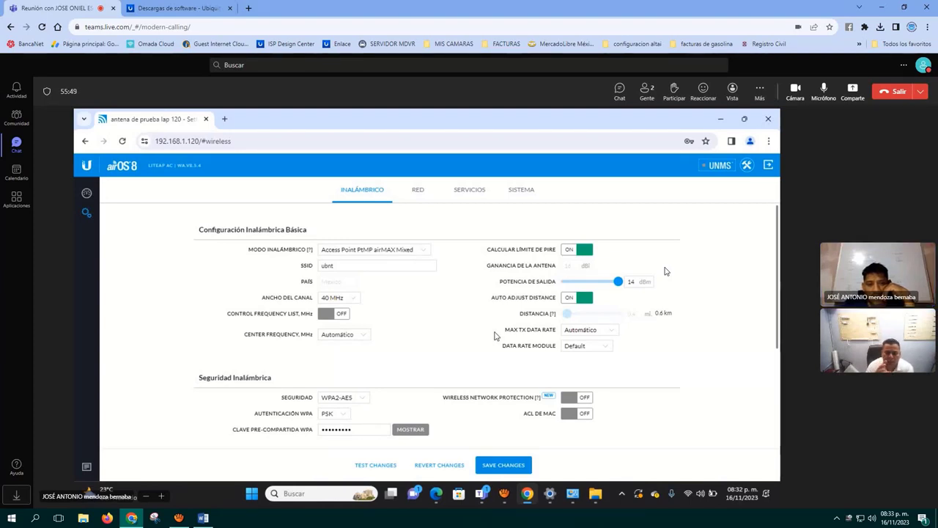
- Replace the SSID ubnt with 'antena de prueba lap 120'
left_click(386, 266)
key("BackSpace")
key("BackSpace")
key("BackSpace")
key("BackSpace")
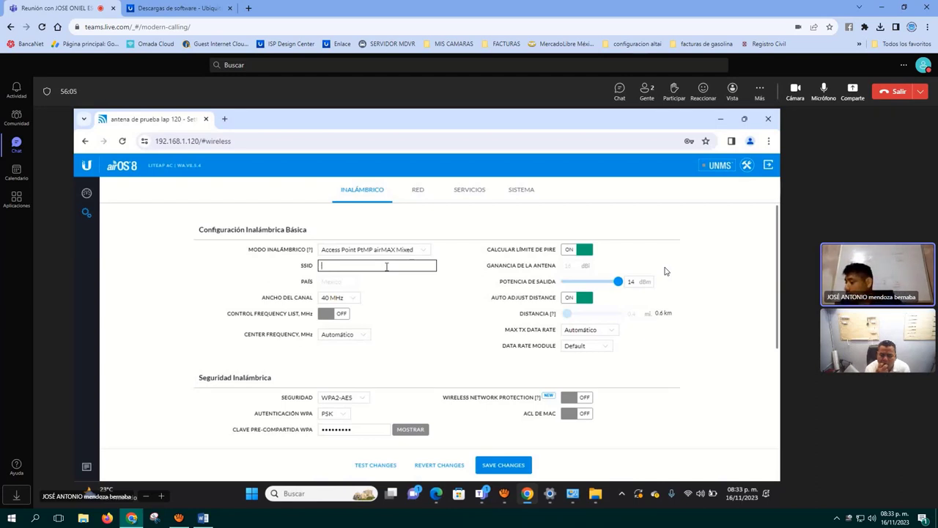
type("antena de p")
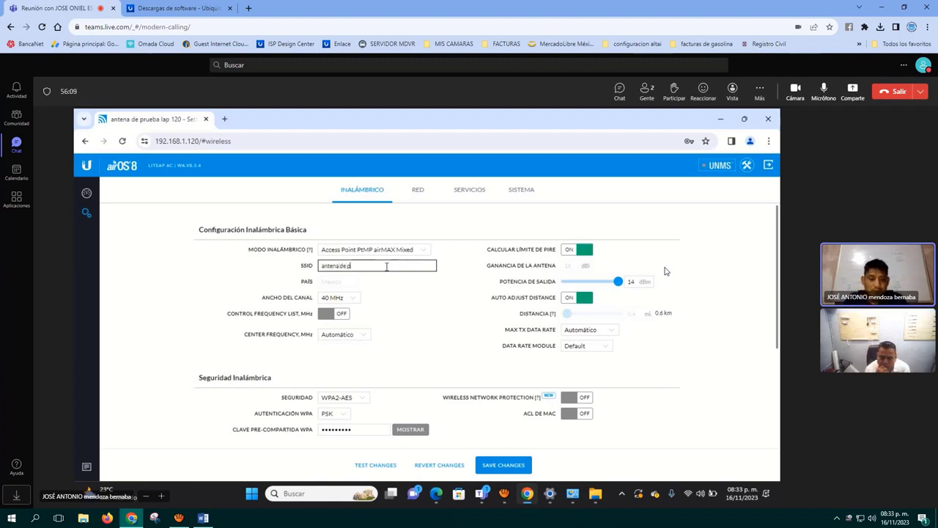
type("rueba 12")
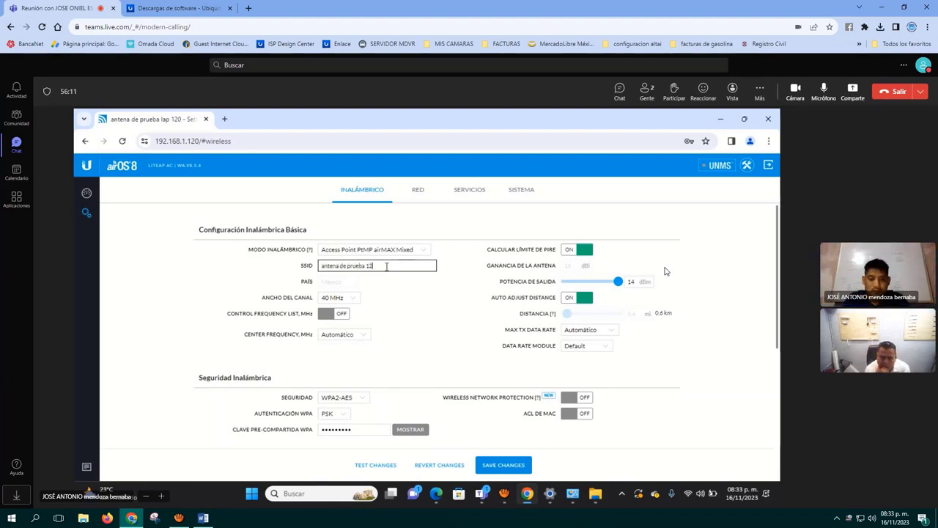
key("BackSpace")
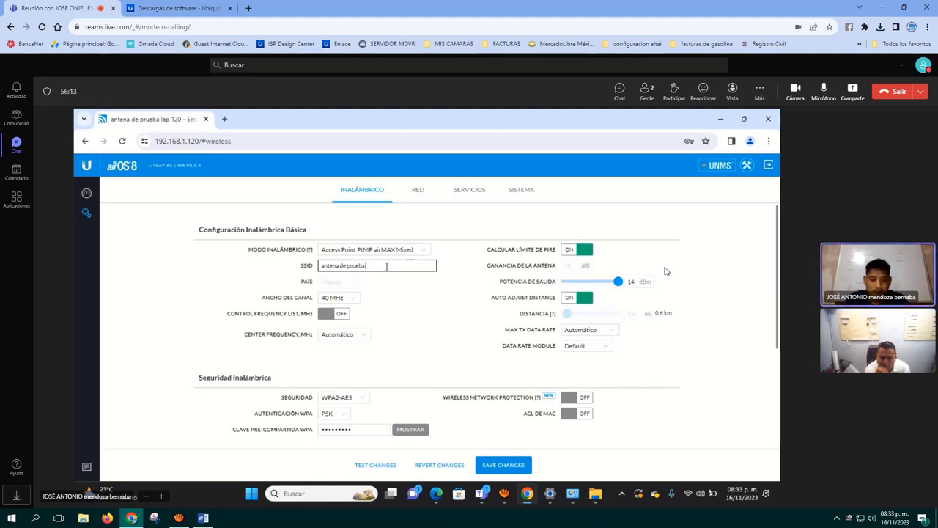
type("120")
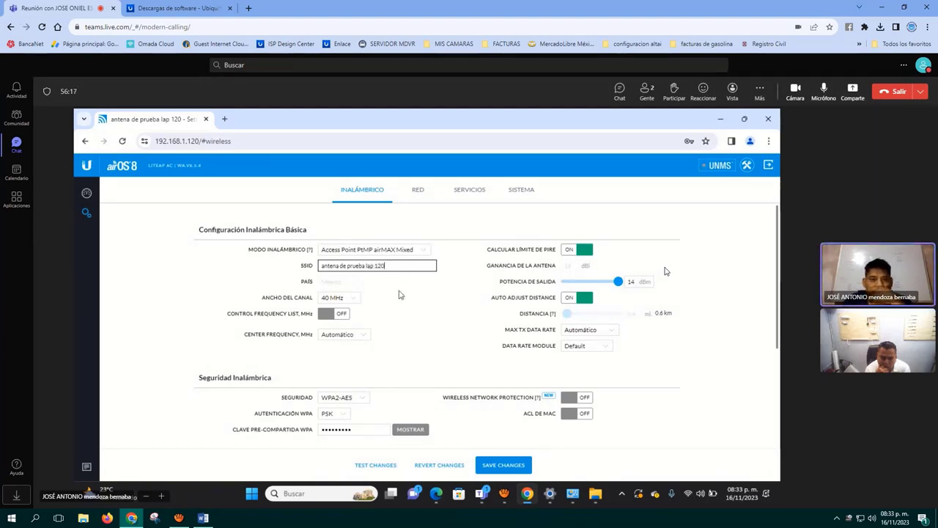
left_click(409, 295)
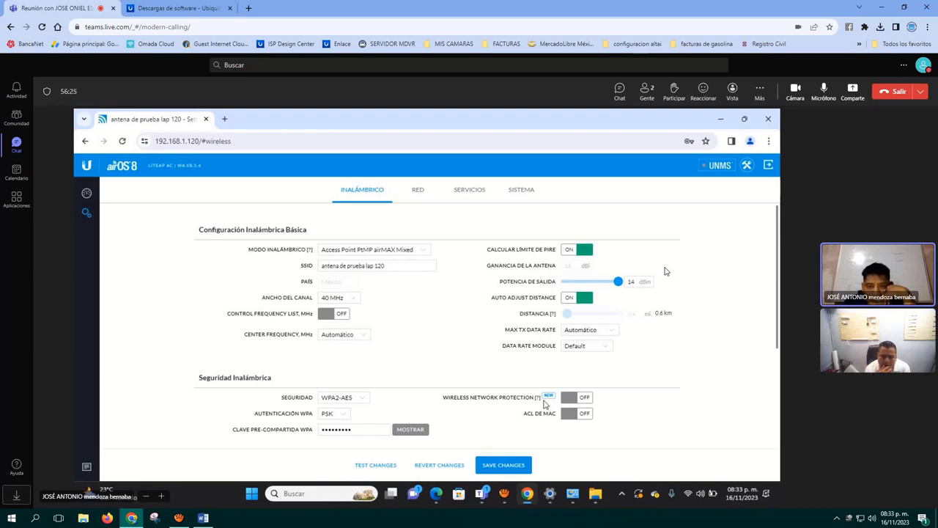
- Show the WPA pre-shared key as plain text and switch the Control Frequency List on
left_click(355, 396)
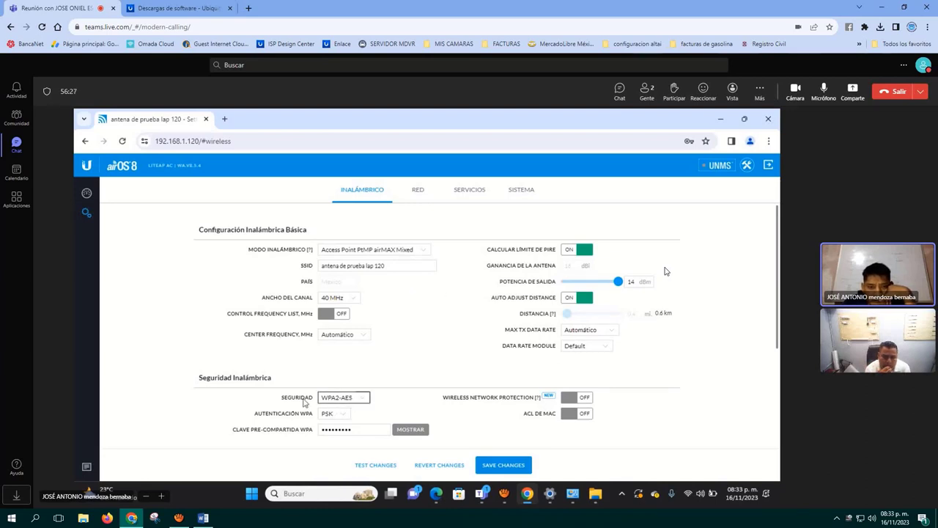
left_click(411, 431)
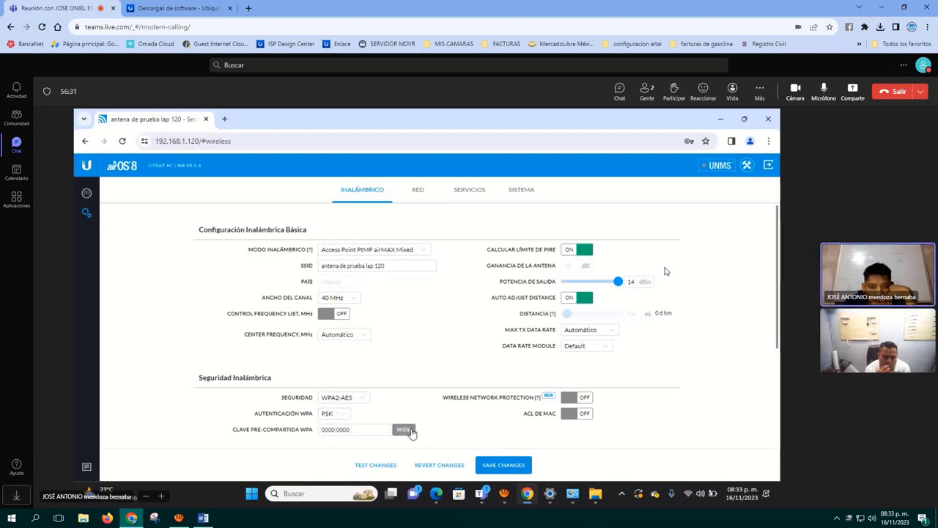
left_click(405, 430)
left_click(405, 430)
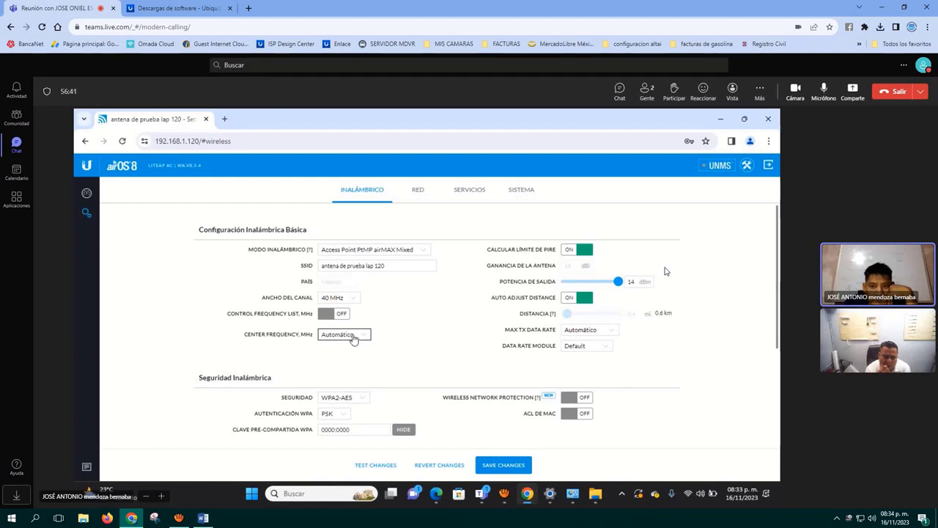
left_click(335, 315)
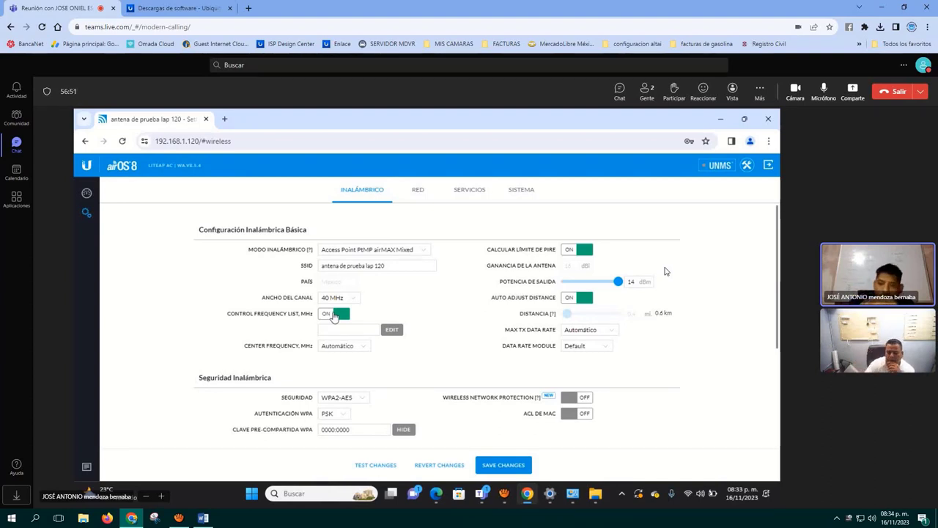
- Restrict the control frequency list to 5770 MHz
left_click(392, 331)
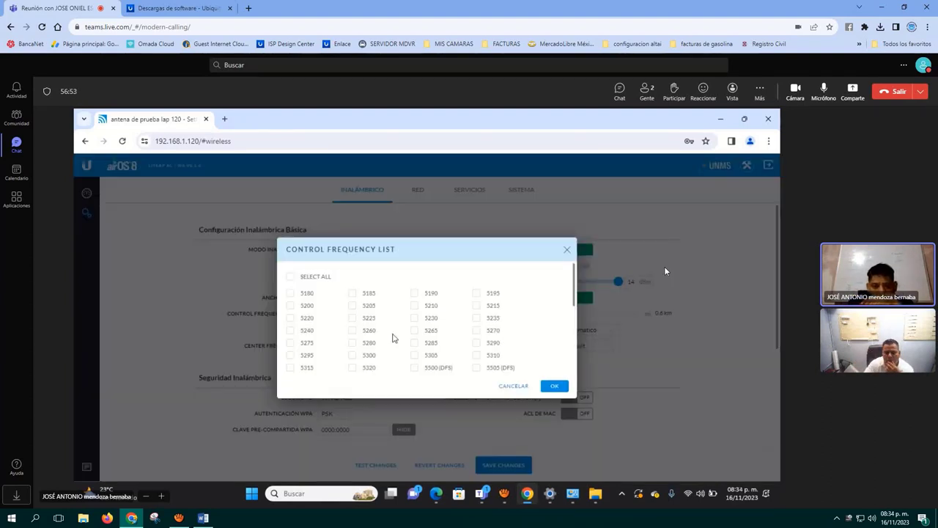
scroll(398, 336, "down", 5)
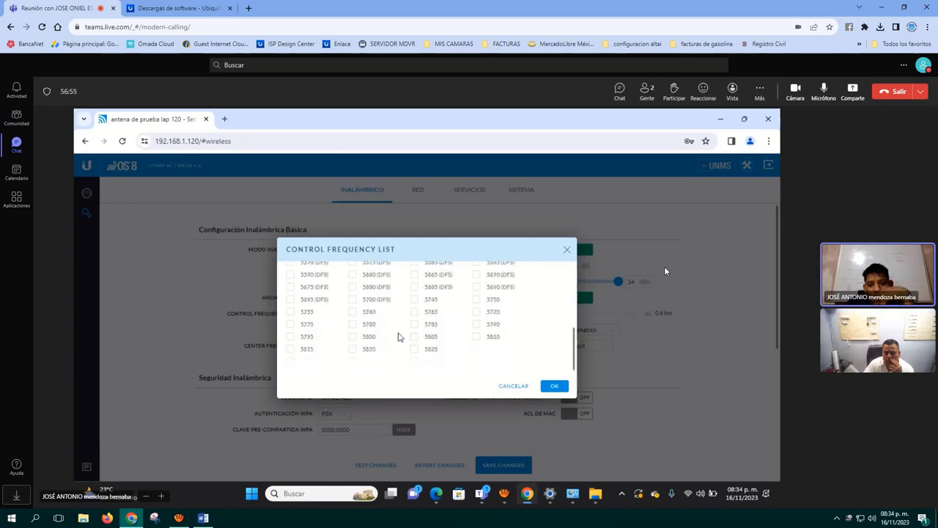
scroll(398, 336, "up", 3)
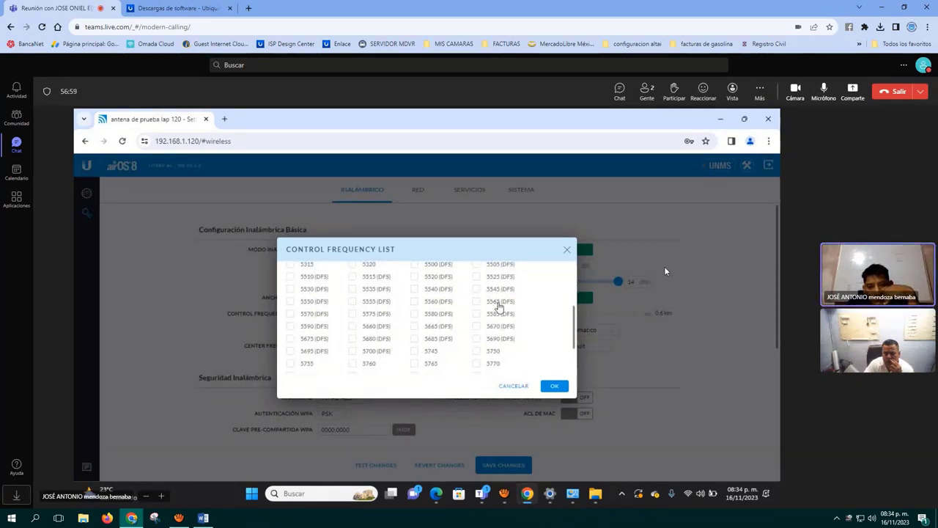
scroll(484, 338, "down", 2)
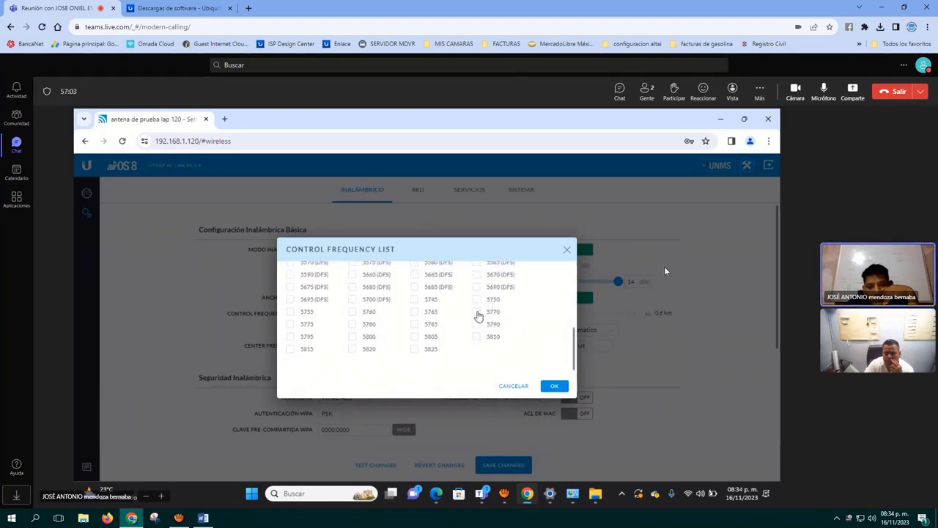
left_click(477, 311)
left_click(554, 386)
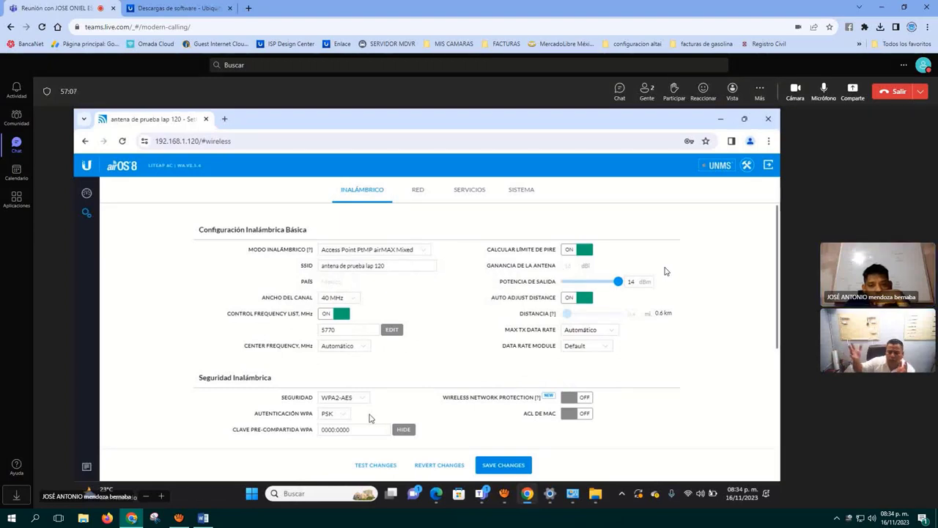
- Delete the existing key from the Clave Pre-compartida WPA field
scroll(370, 416, "down", 1)
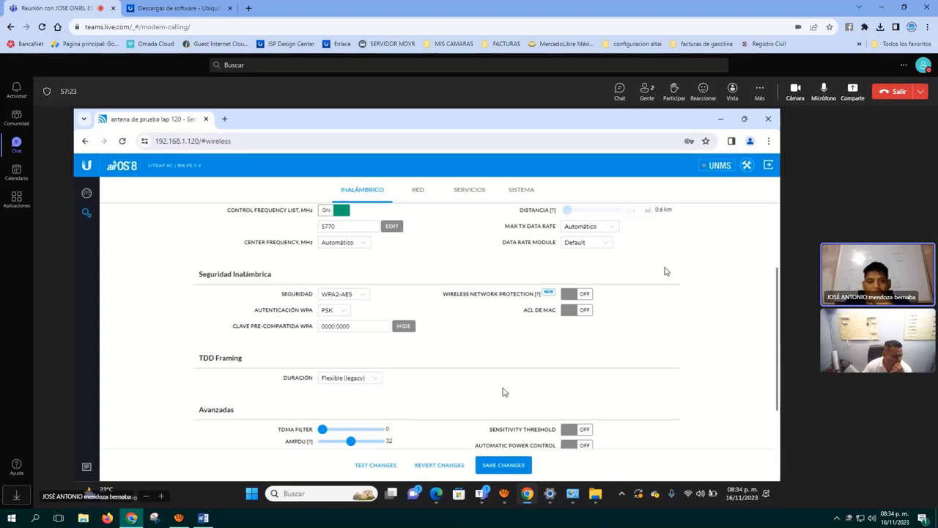
left_click(372, 325)
key("BackSpace")
key("BackSpace")
key("BackSpace")
key("BackSpace")
key("BackSpace")
key("BackSpace")
key("BackSpace")
key("BackSpace")
key("BackSpace")
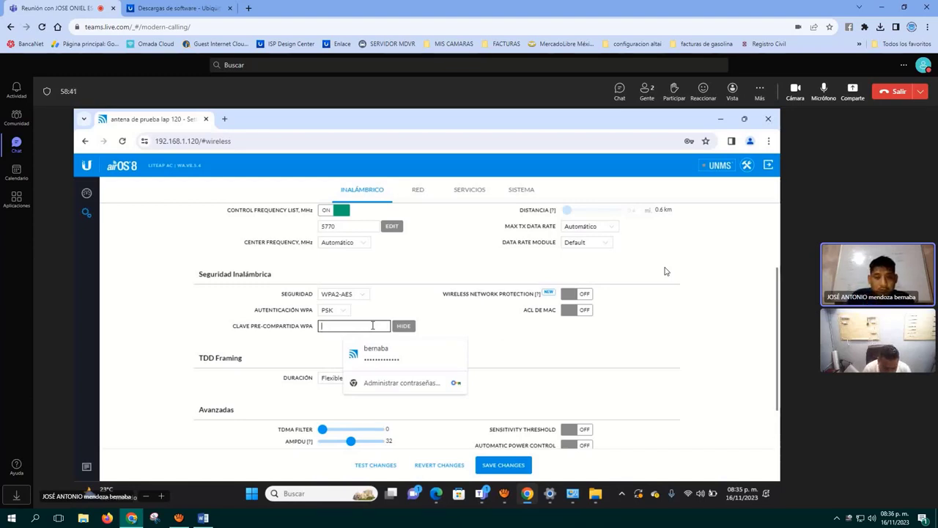
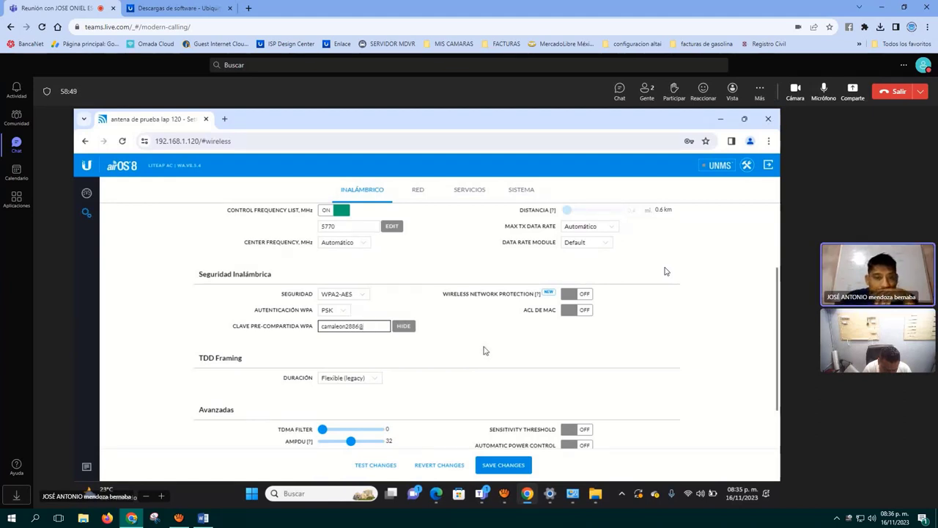
- Enter the new WPA pre-shared key and save the wireless changes
scroll(483, 351, "down", 1)
scroll(483, 350, "down", 1)
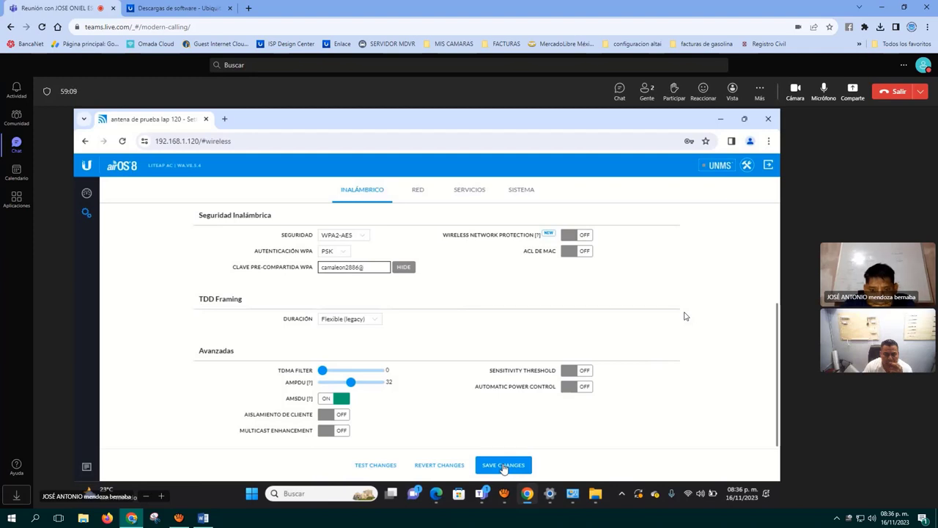
left_click(503, 467)
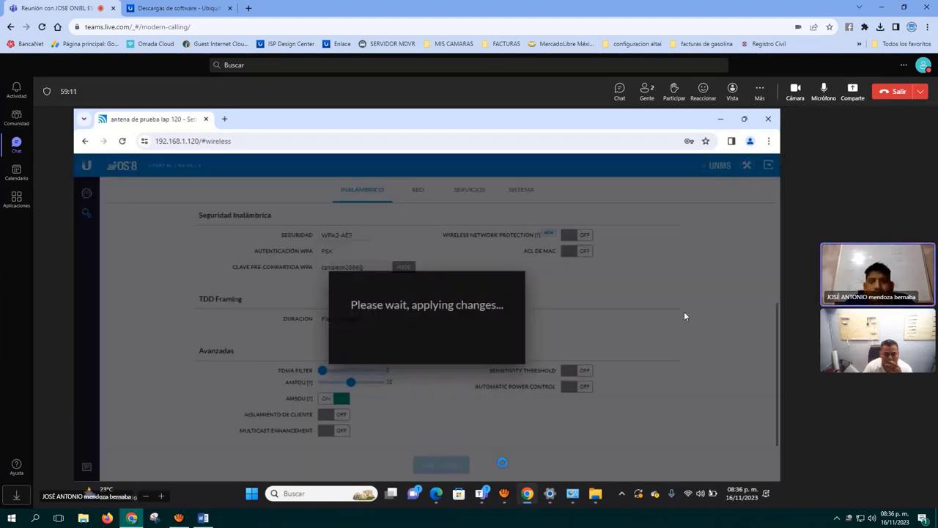